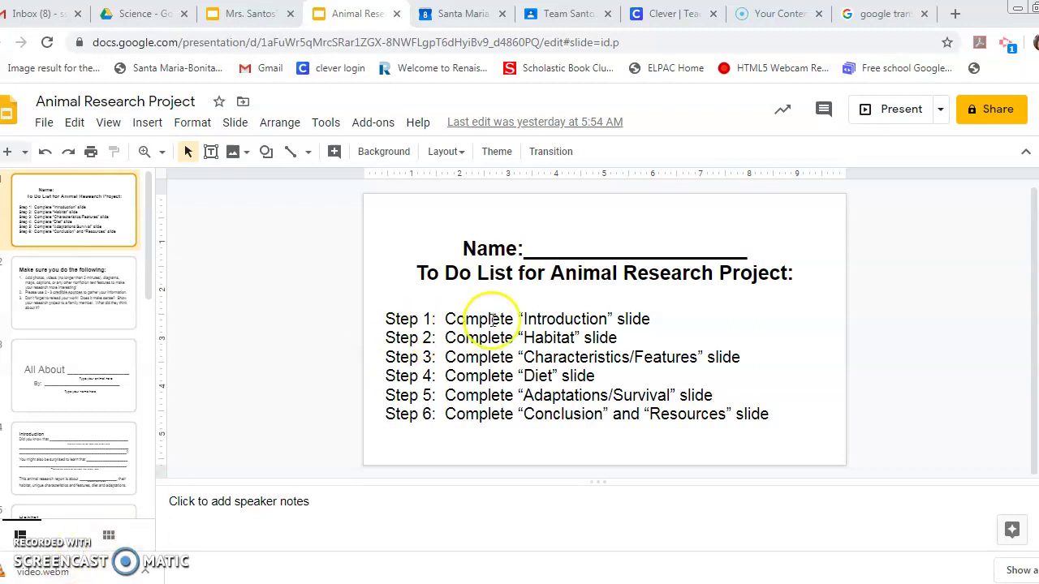
Check the Gmail inbox, then return to the Animal Research Project deck's All About title slide.
click(37, 18)
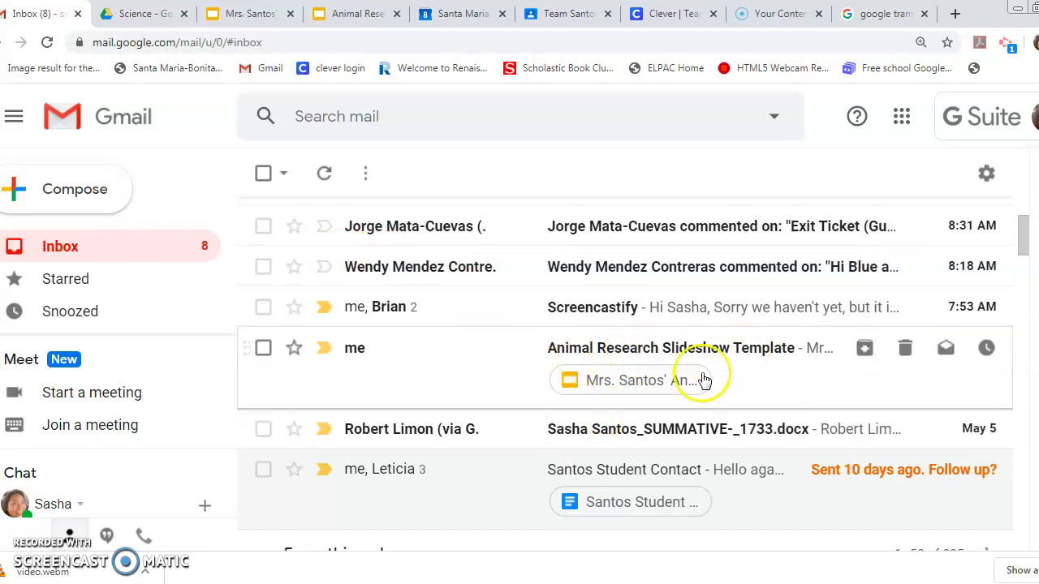
click(362, 16)
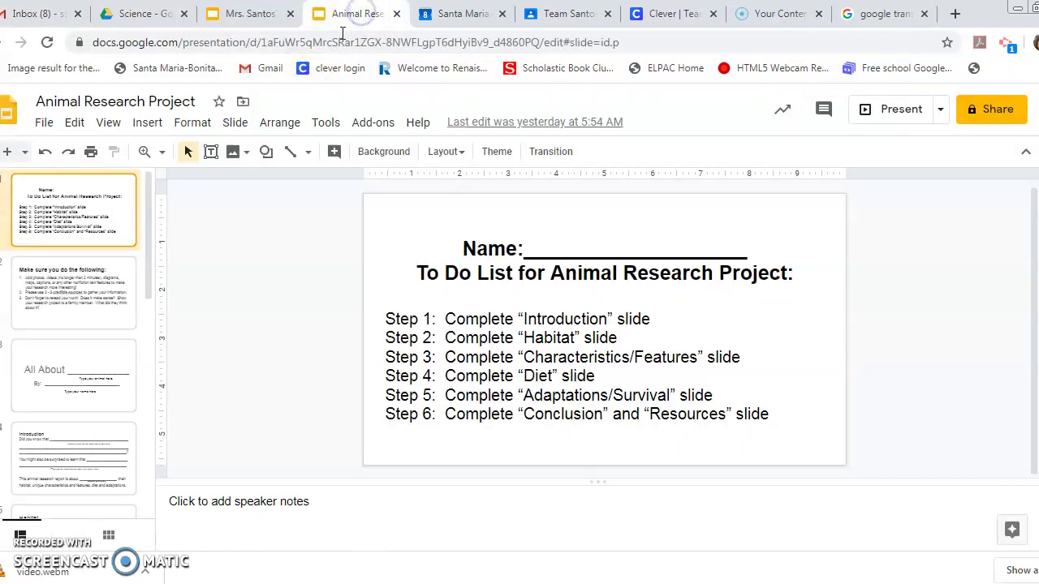
click(72, 408)
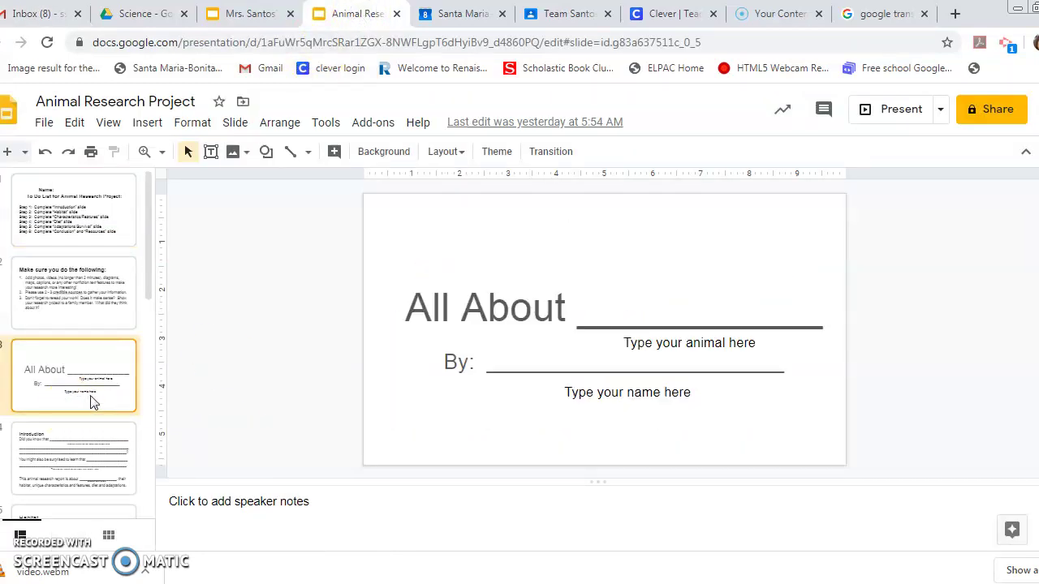
Browse the template's Introduction and Conclusion slides, ending on the blank Adaptations/Survival slide.
click(624, 367)
click(73, 447)
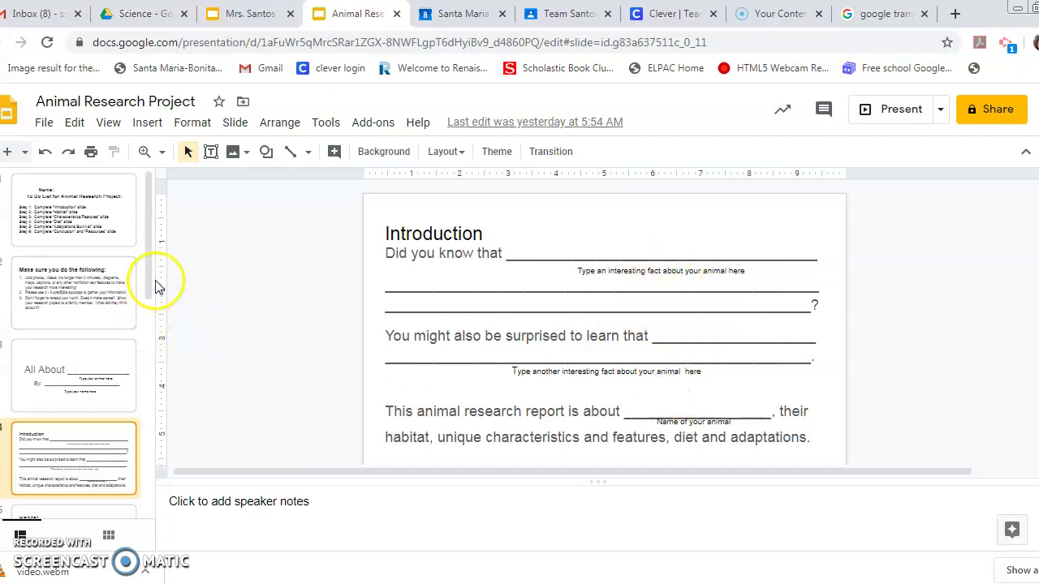
drag(151, 288, 148, 476)
click(124, 382)
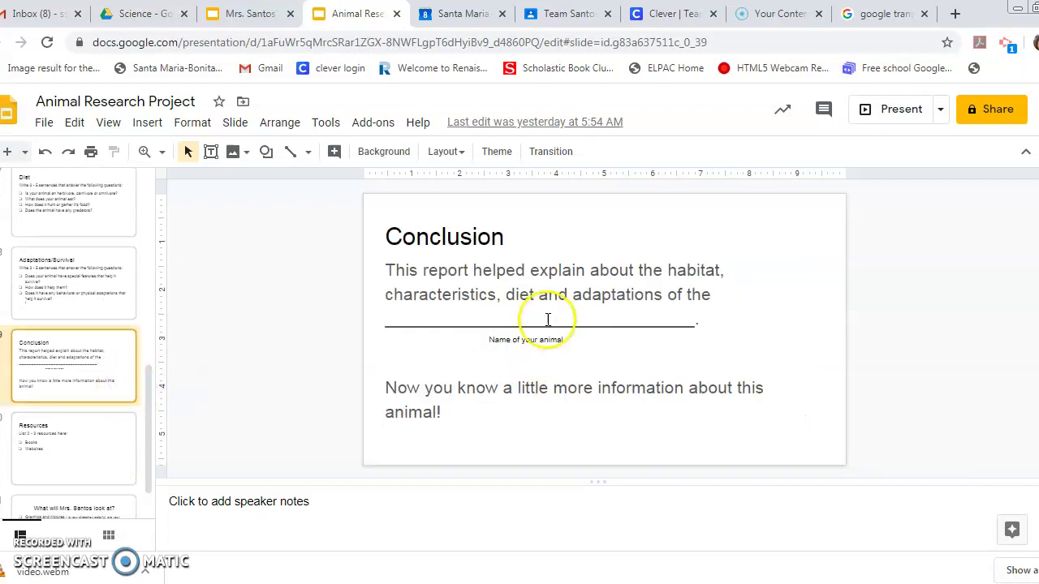
click(549, 318)
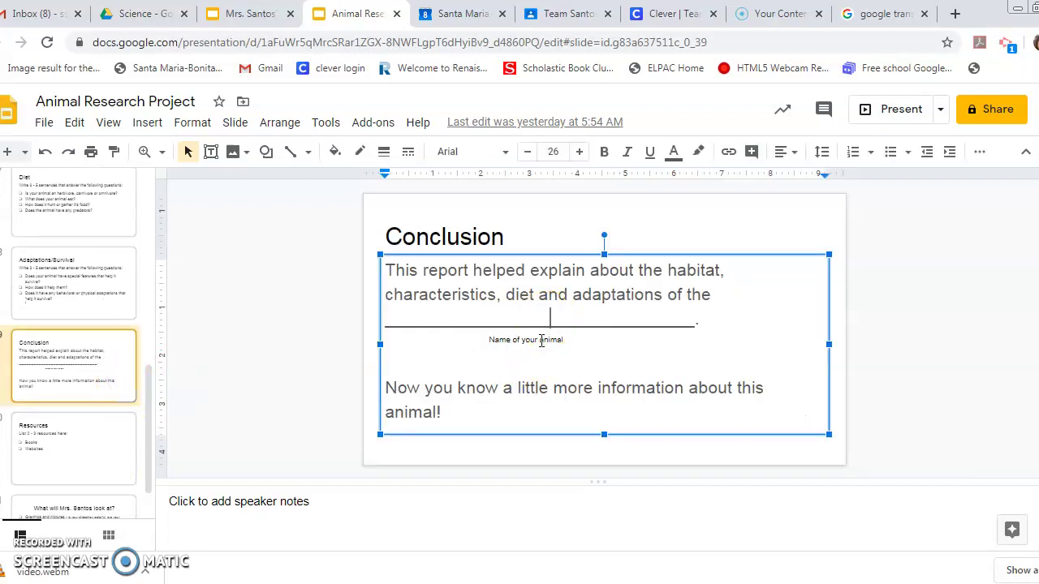
click(483, 364)
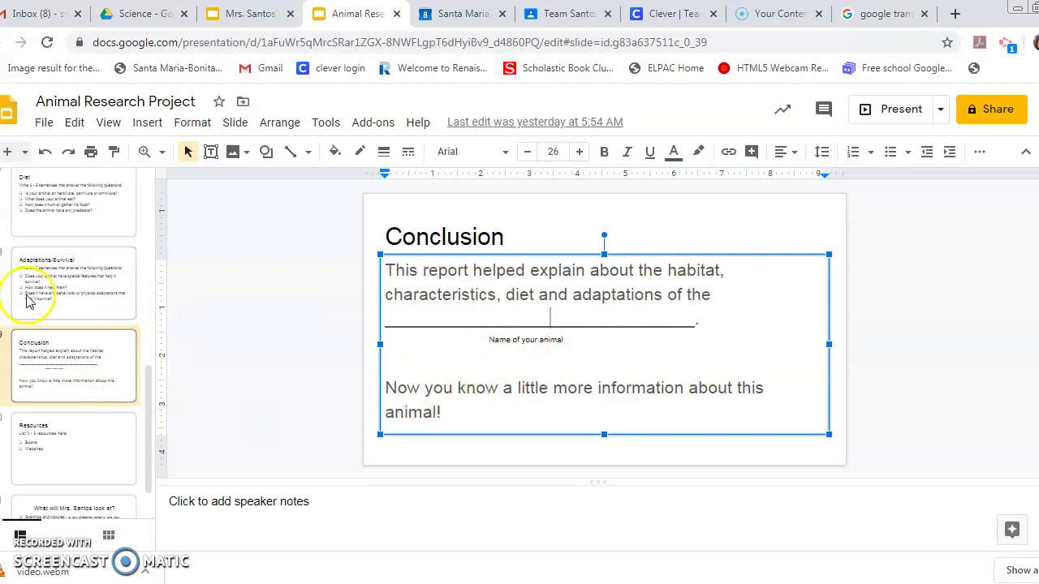
click(53, 286)
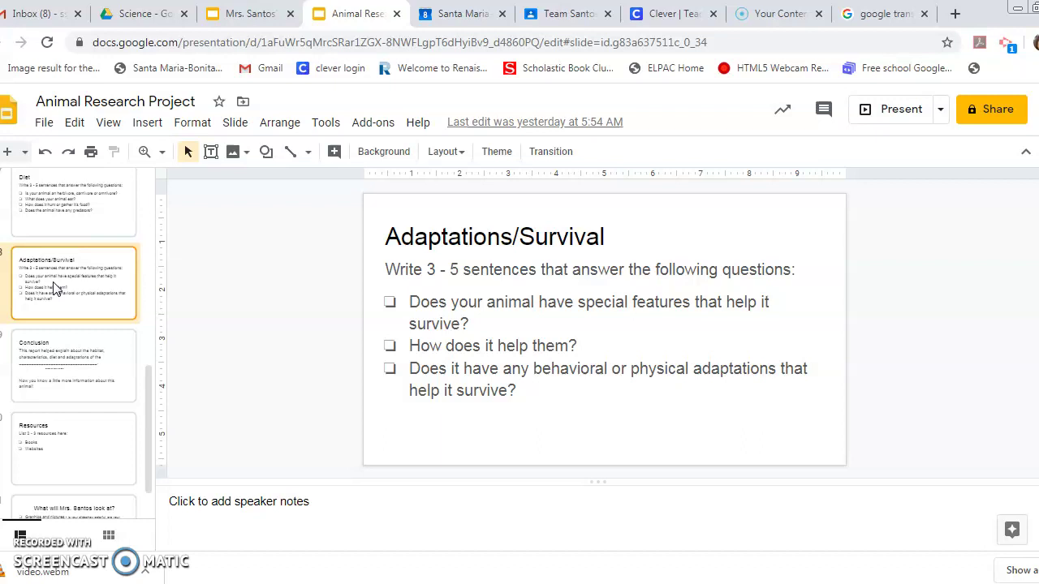
drag(388, 271, 802, 273)
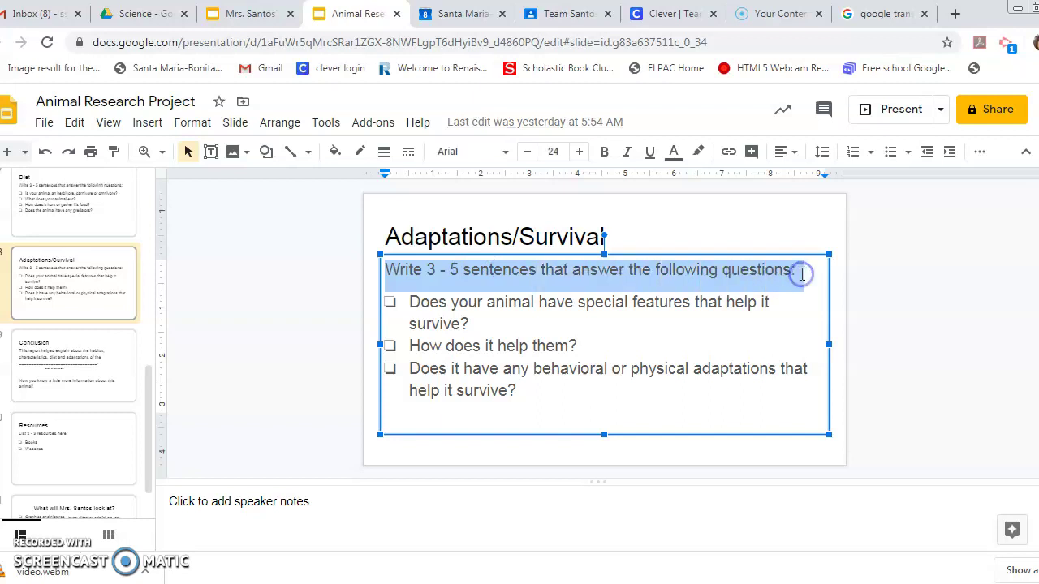
drag(475, 325, 399, 302)
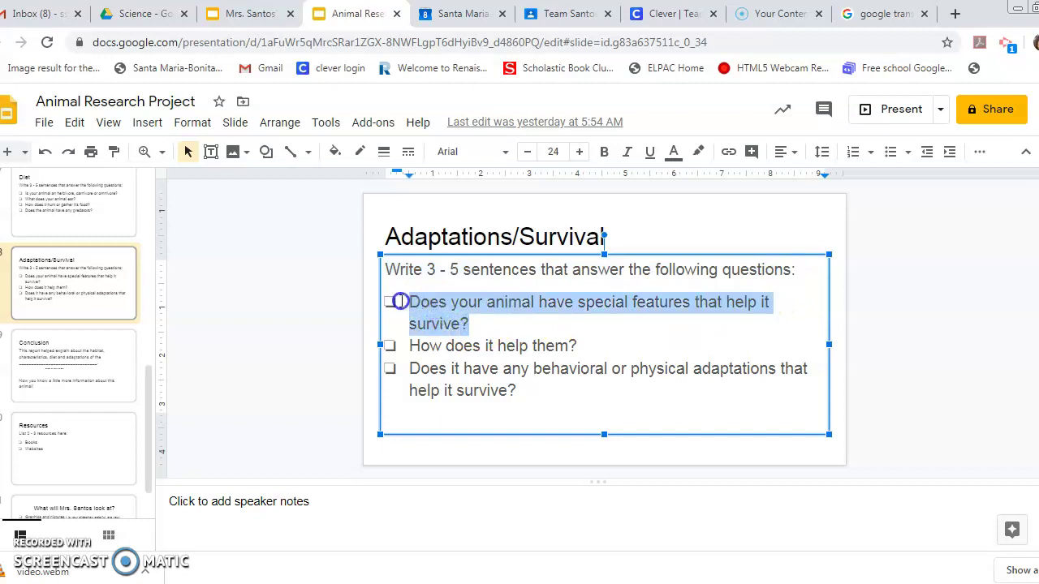
click(602, 343)
drag(602, 343, 408, 344)
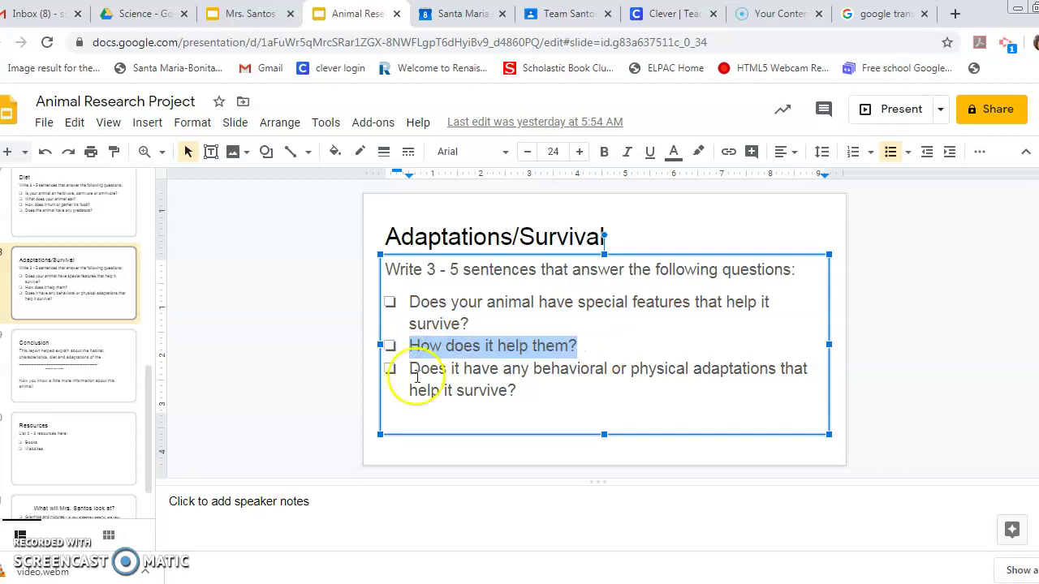
drag(538, 392, 412, 369)
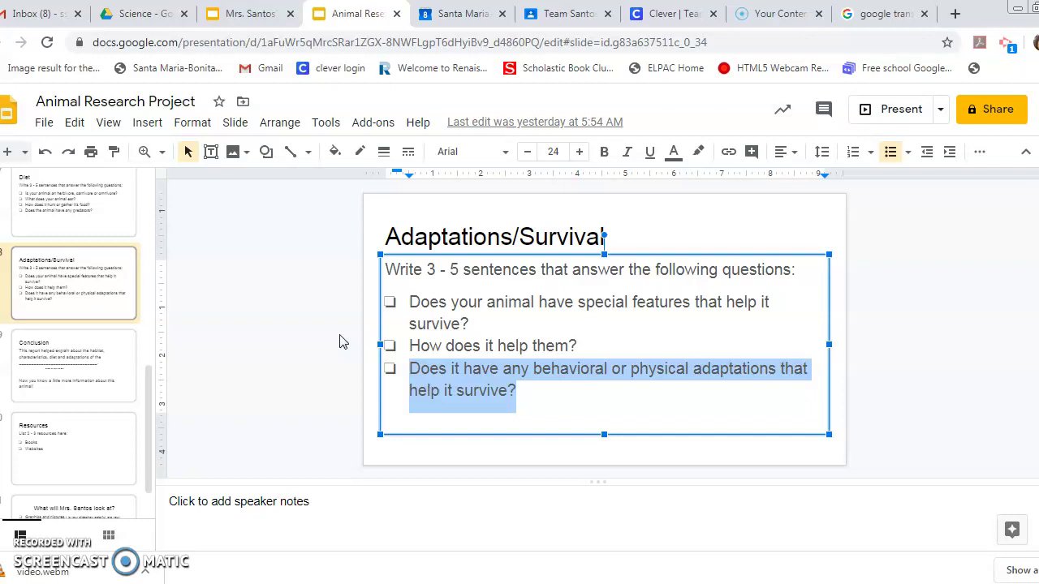
Point out the Adaptations/Survival title and prompts, then switch to the teacher's example presentation.
click(499, 252)
click(510, 242)
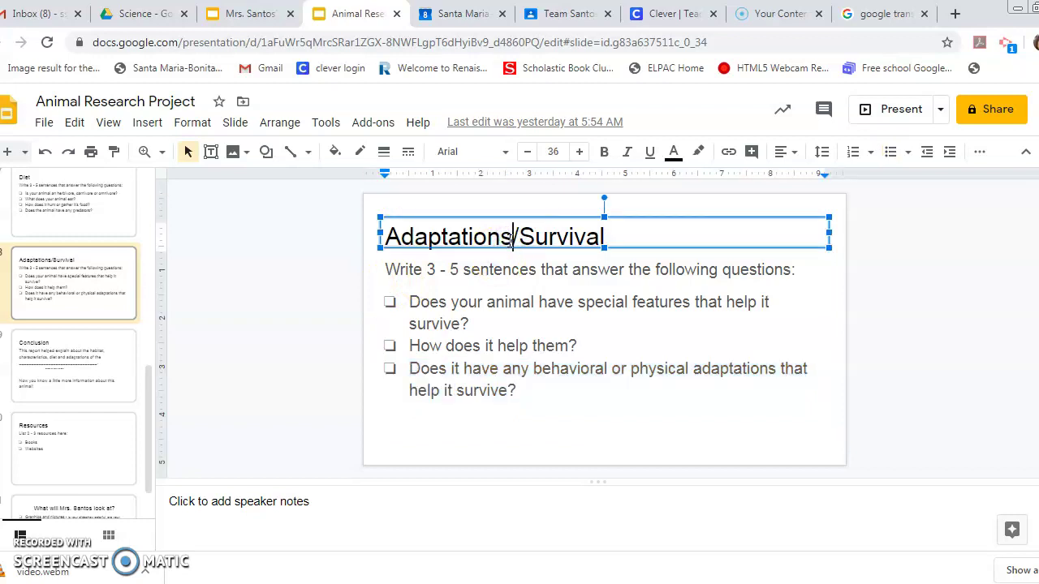
click(503, 257)
click(492, 331)
click(271, 21)
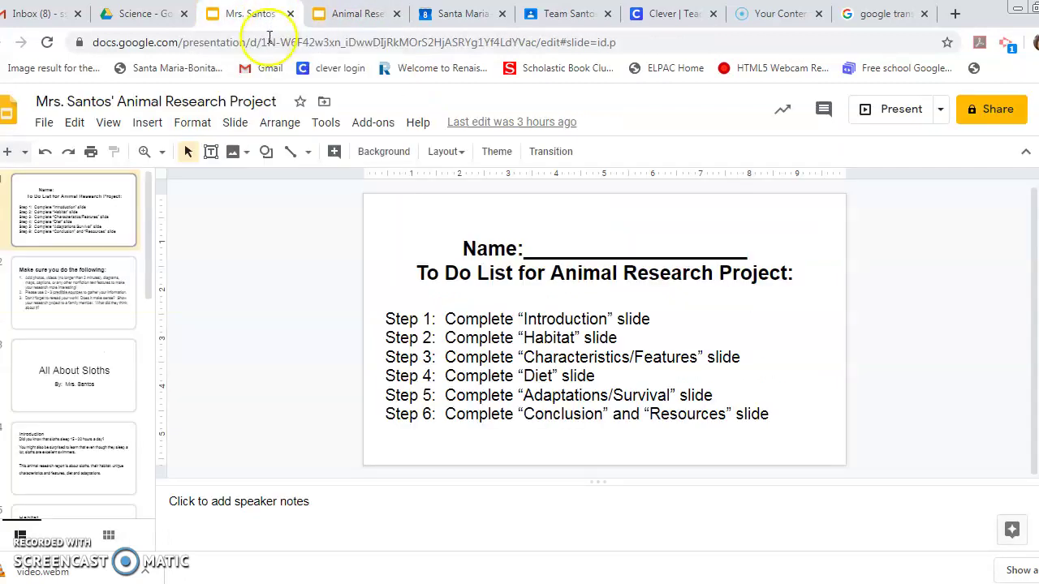
Review the example's Introduction and Conclusion, highlighting 'sloth', then present its Adaptations/ Survival slide.
click(108, 368)
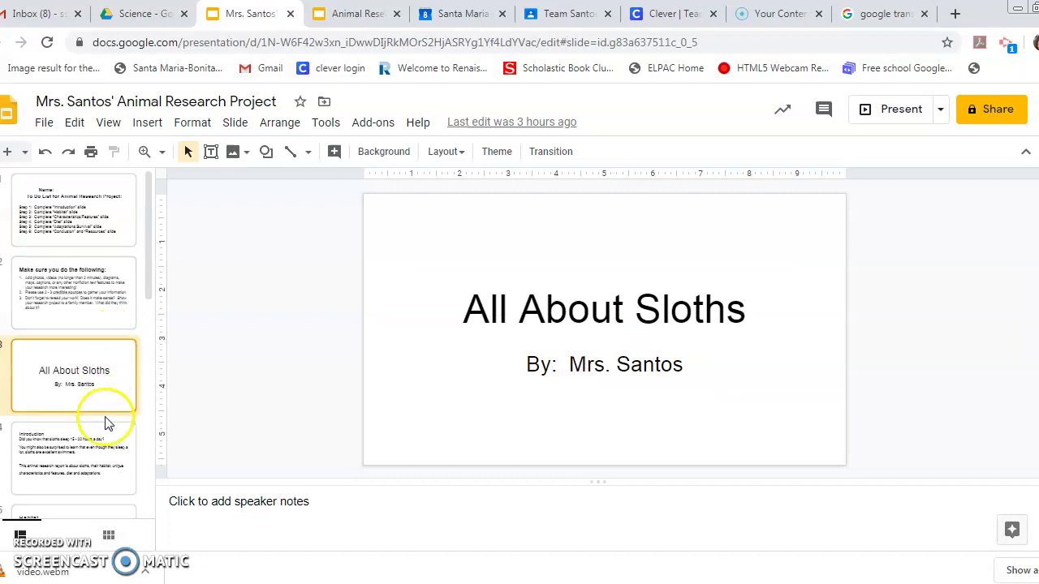
click(104, 464)
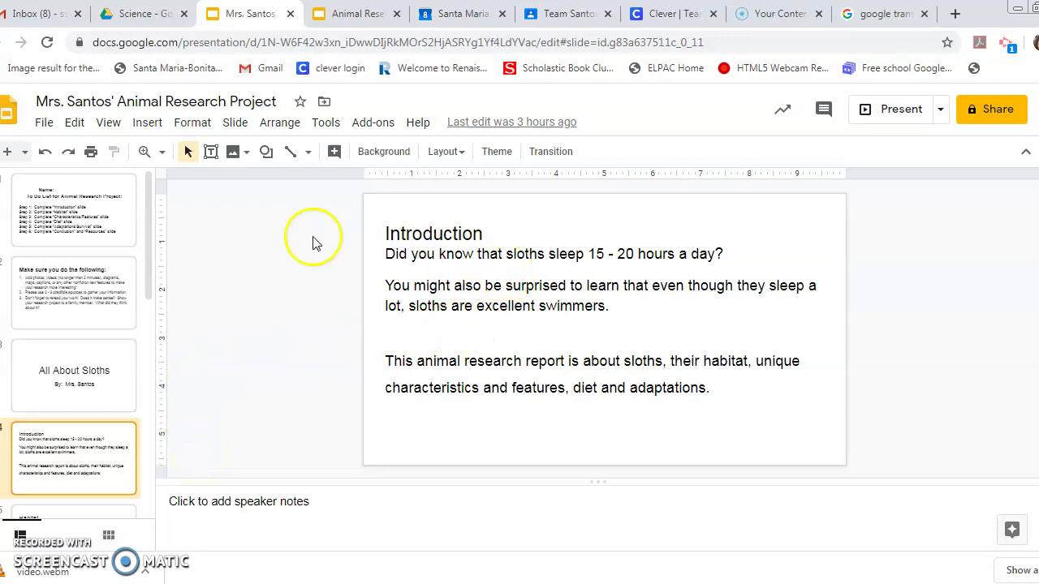
drag(151, 243, 128, 458)
click(124, 320)
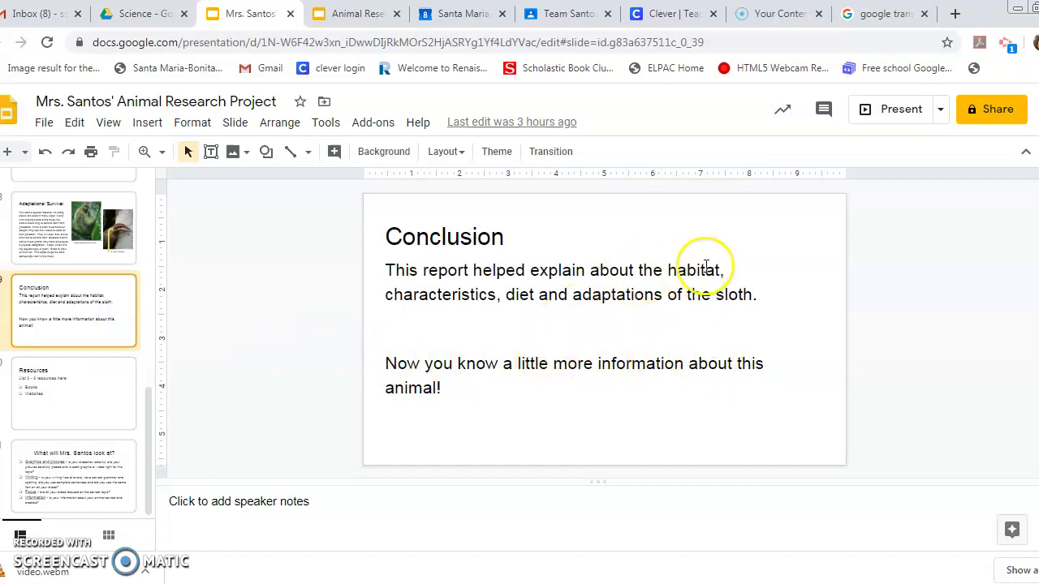
double_click(711, 297)
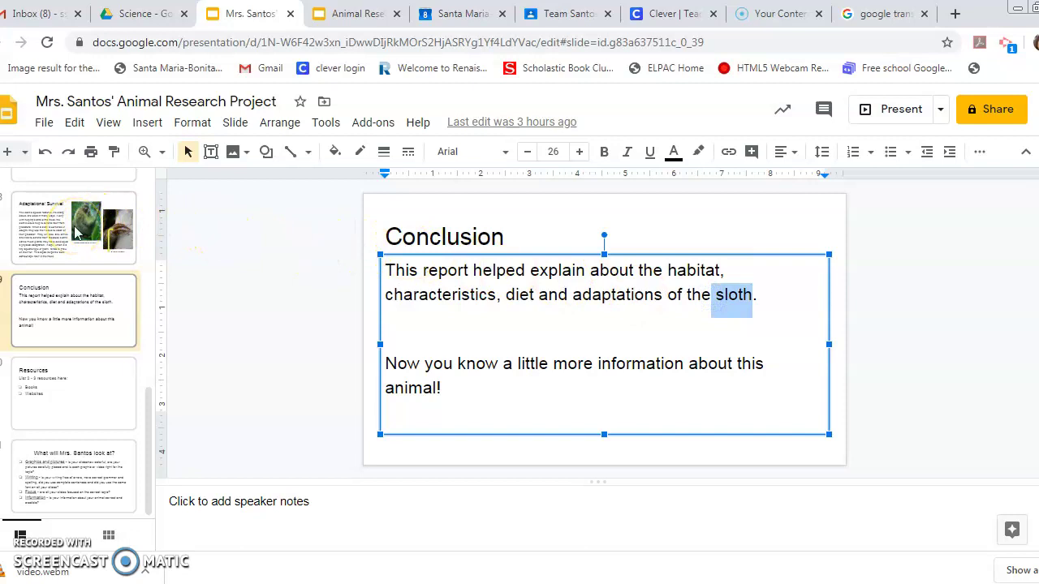
click(75, 233)
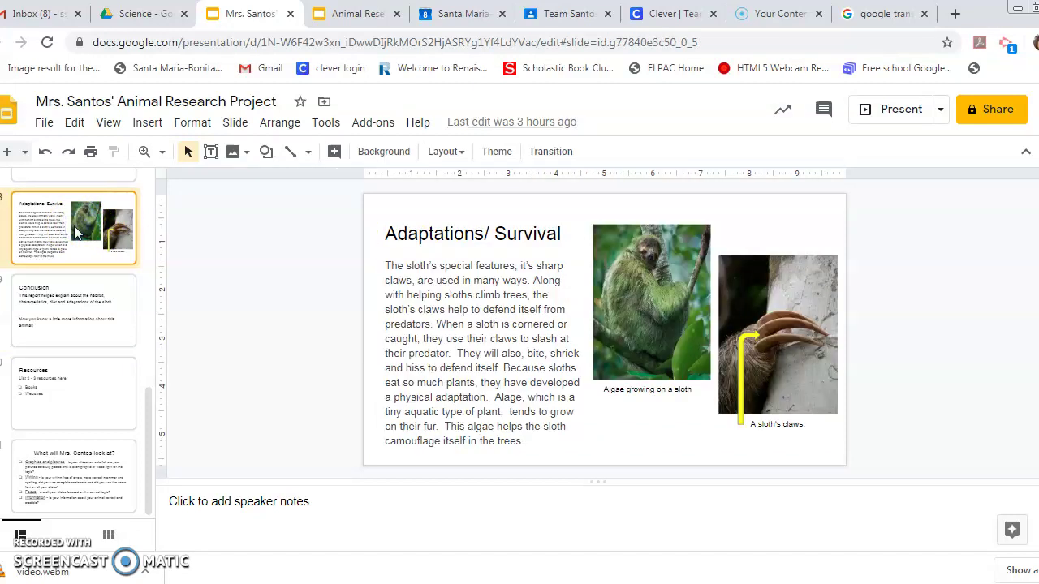
click(881, 125)
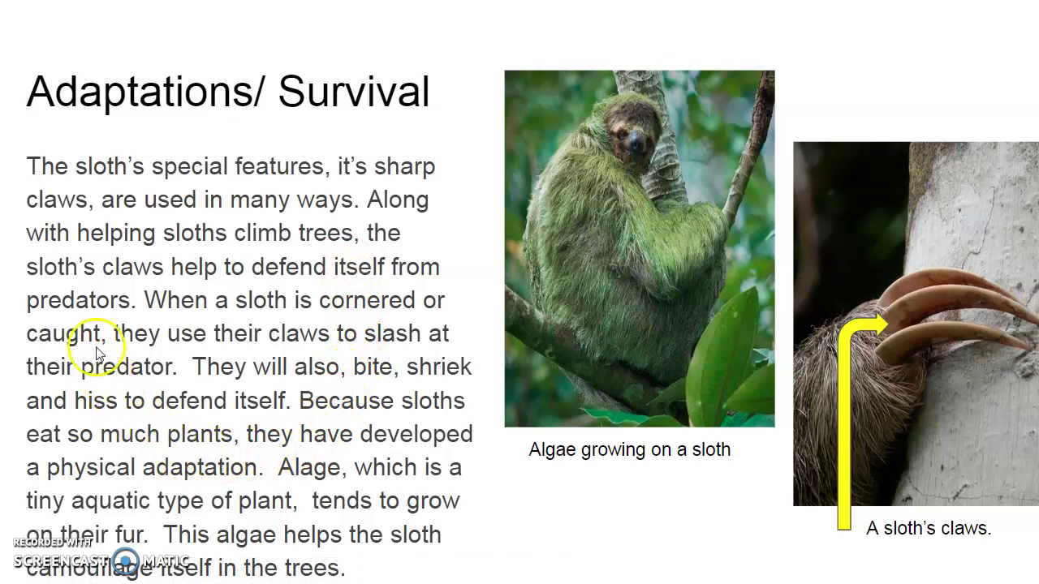
Advance the slideshow to the Conclusion slide and exit presentation mode.
click(357, 209)
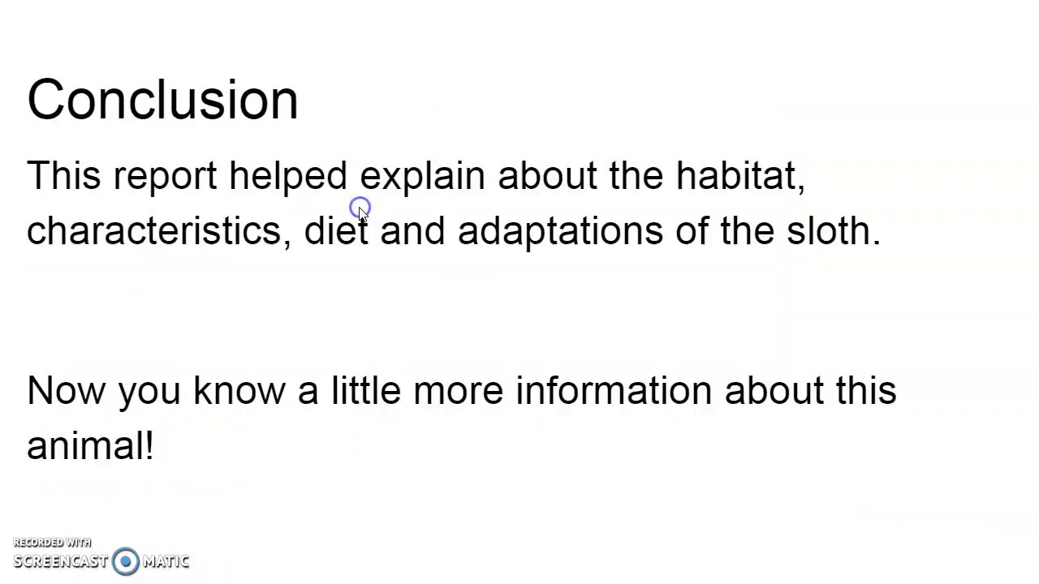
mouse_move(81, 522)
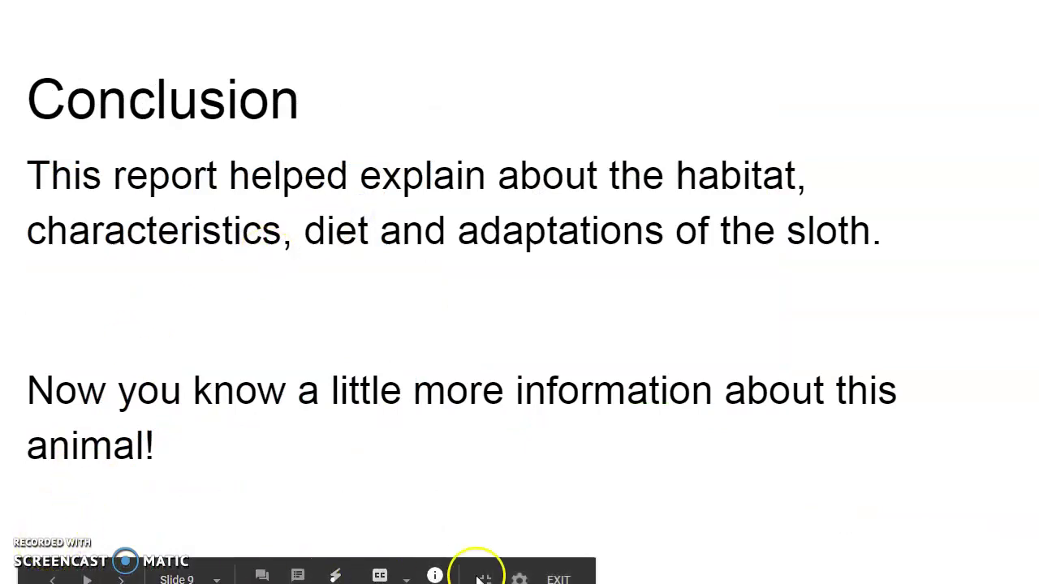
click(557, 578)
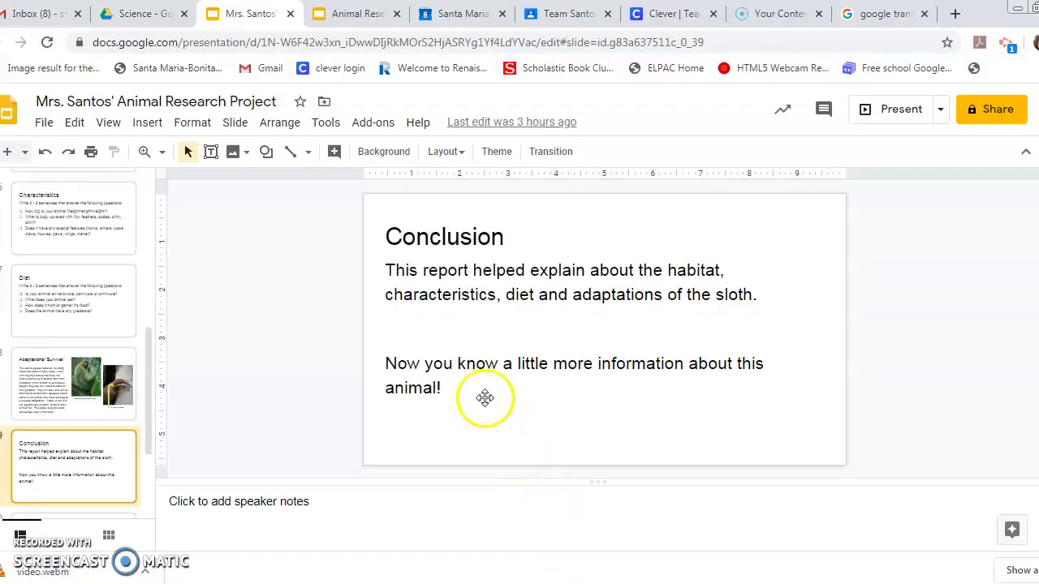
Open the example's Adaptations/ Survival slide and mark the sentences ending at 'predators'.
click(73, 378)
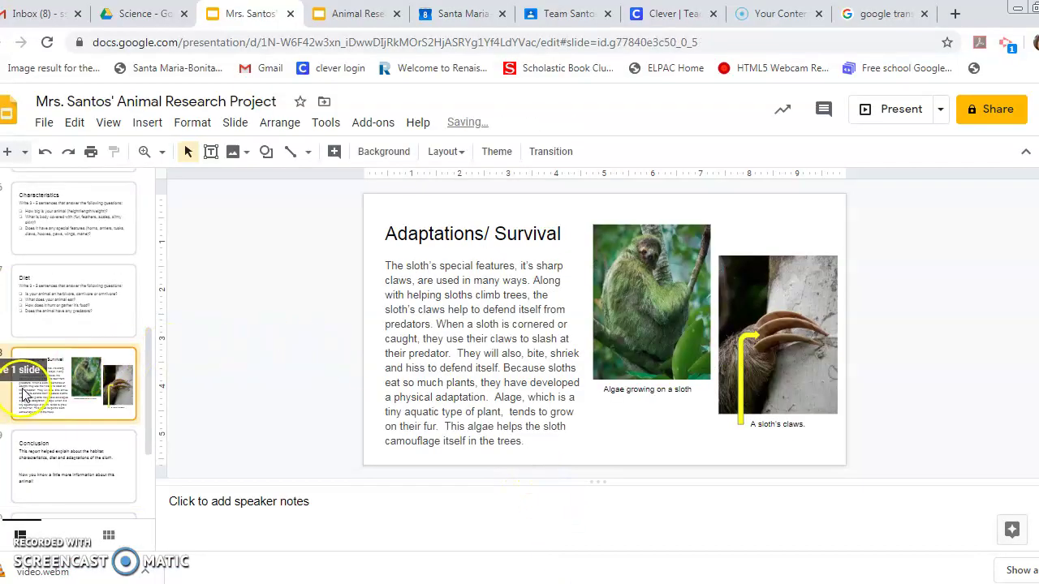
click(530, 281)
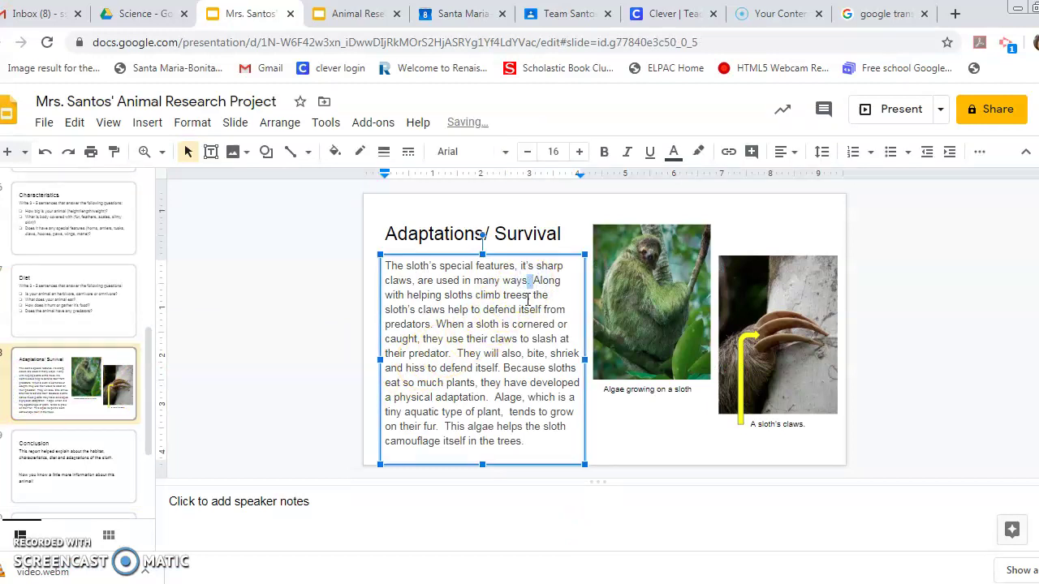
drag(430, 324, 436, 324)
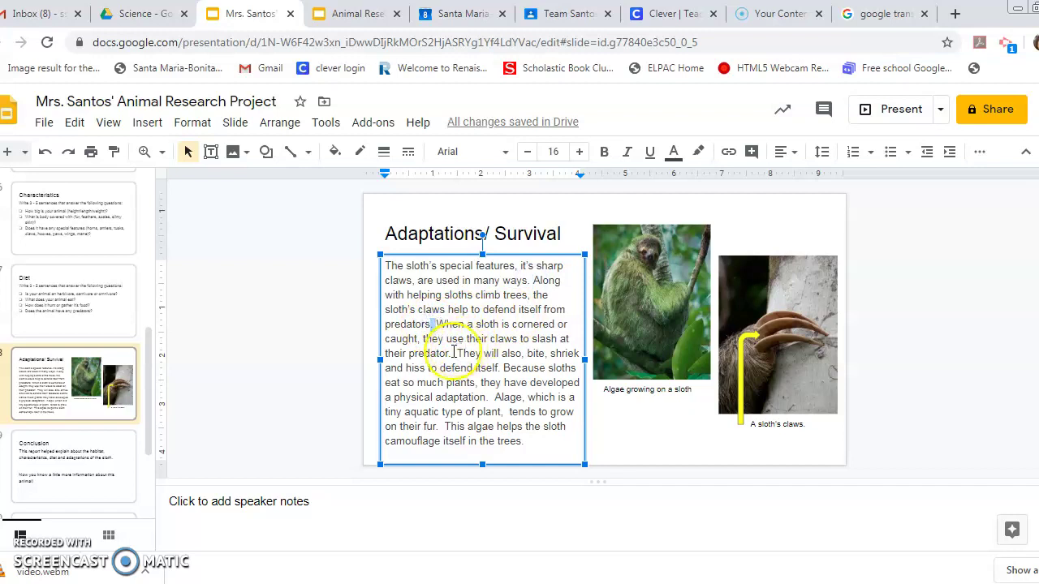
click(452, 353)
drag(453, 353, 457, 353)
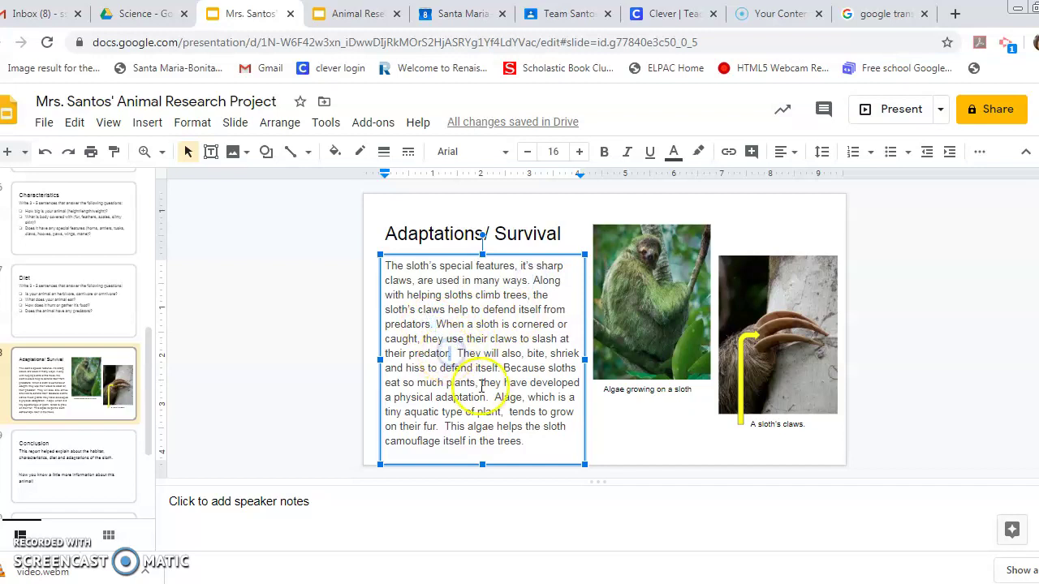
Add missing periods after 'itself', 'adaptation' and 'fur', then return to the blank template.
click(498, 368)
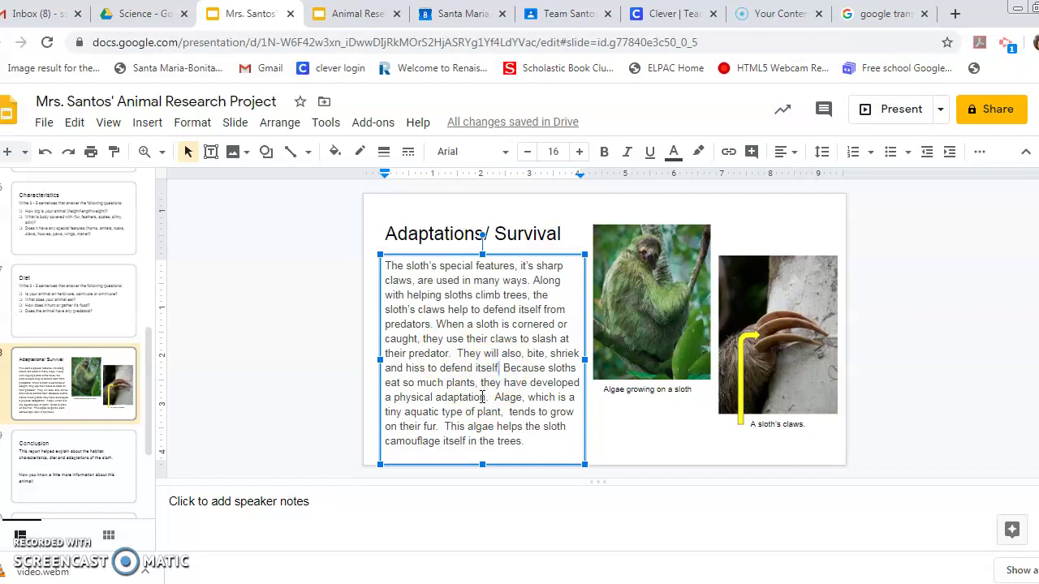
text(.)
drag(485, 396, 491, 397)
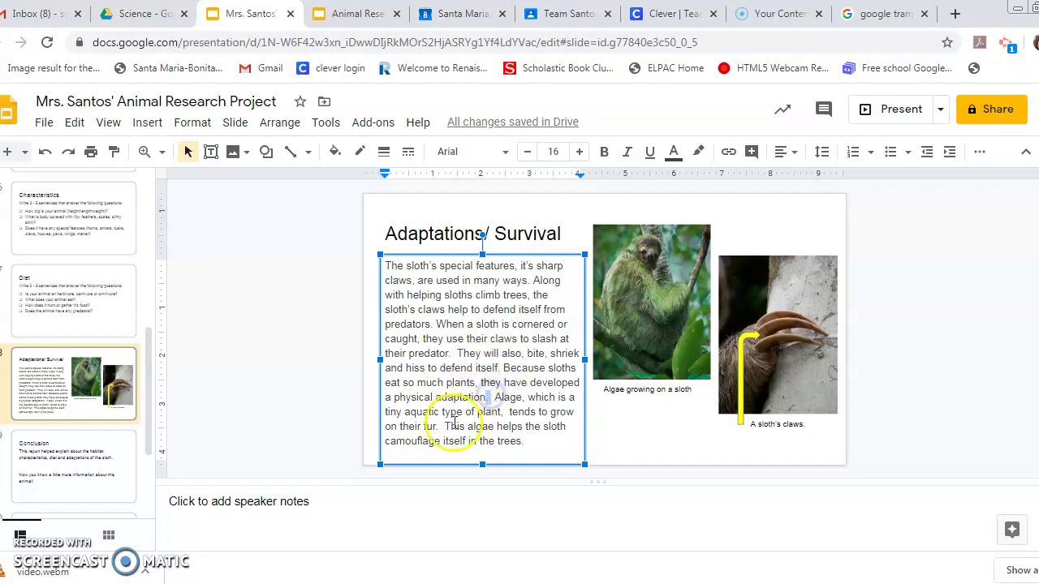
text(.)
drag(434, 426, 445, 426)
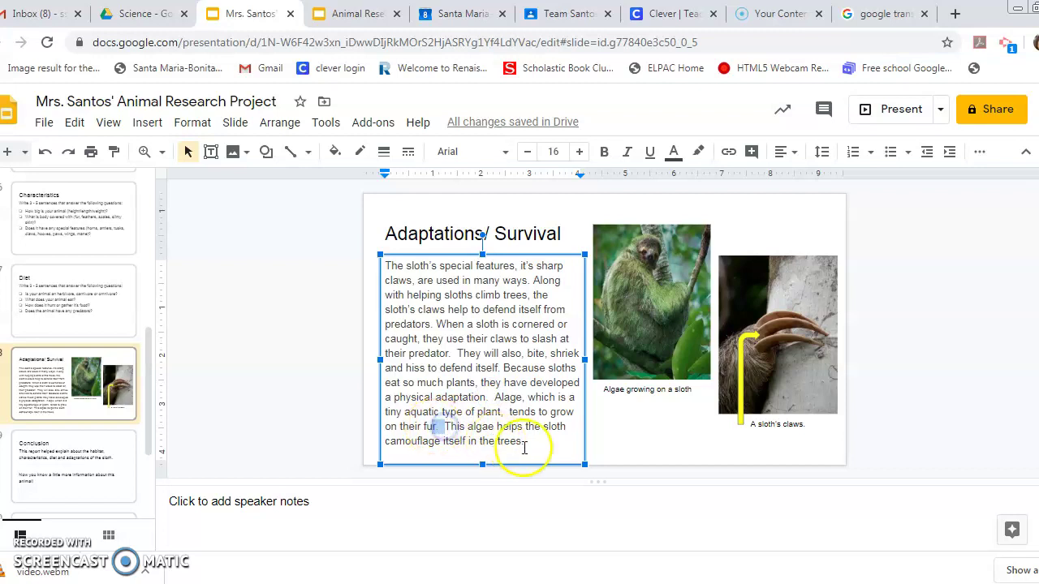
text(.)
click(521, 445)
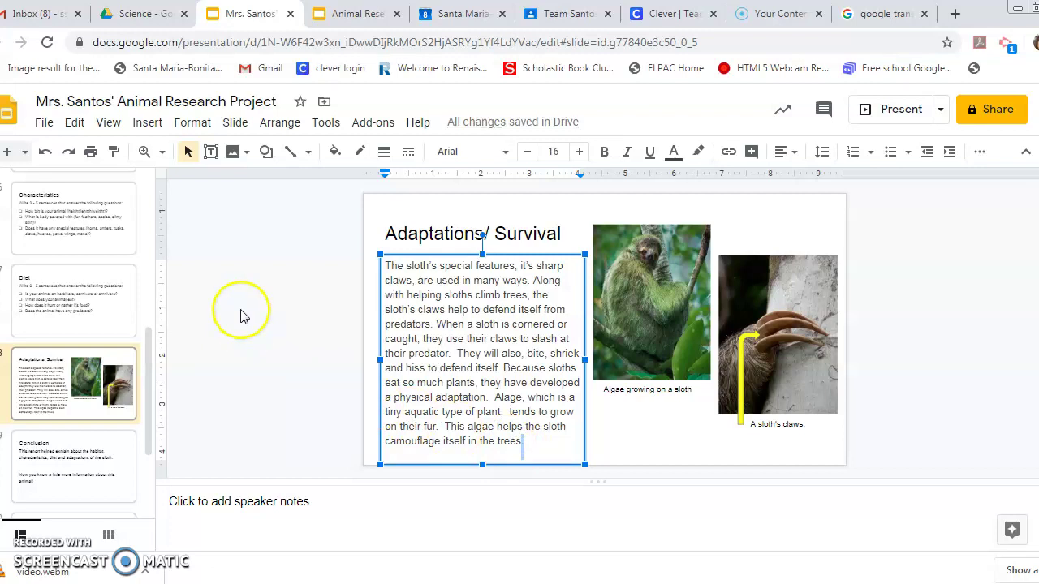
click(350, 14)
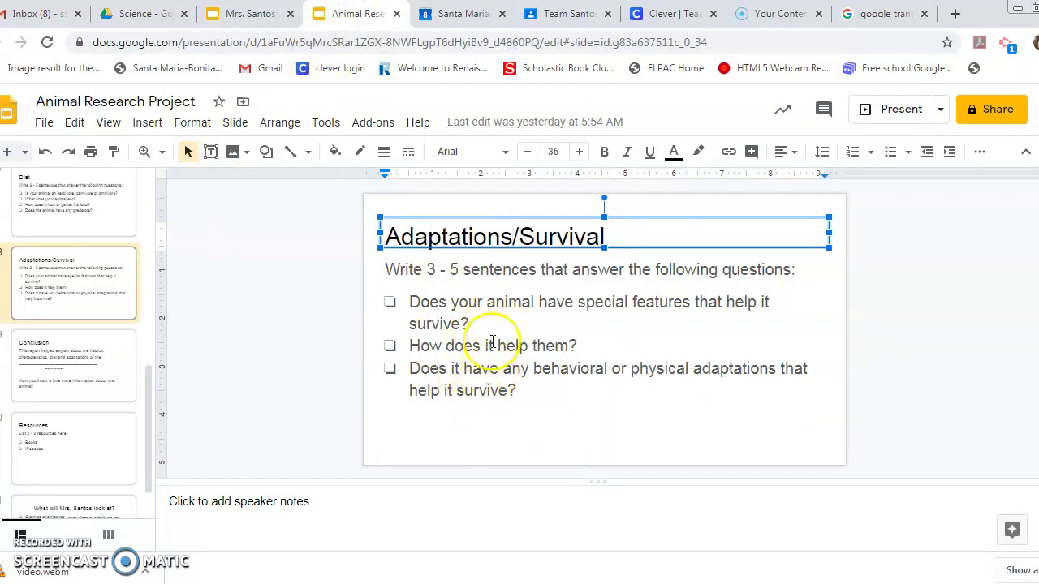
click(253, 14)
click(414, 280)
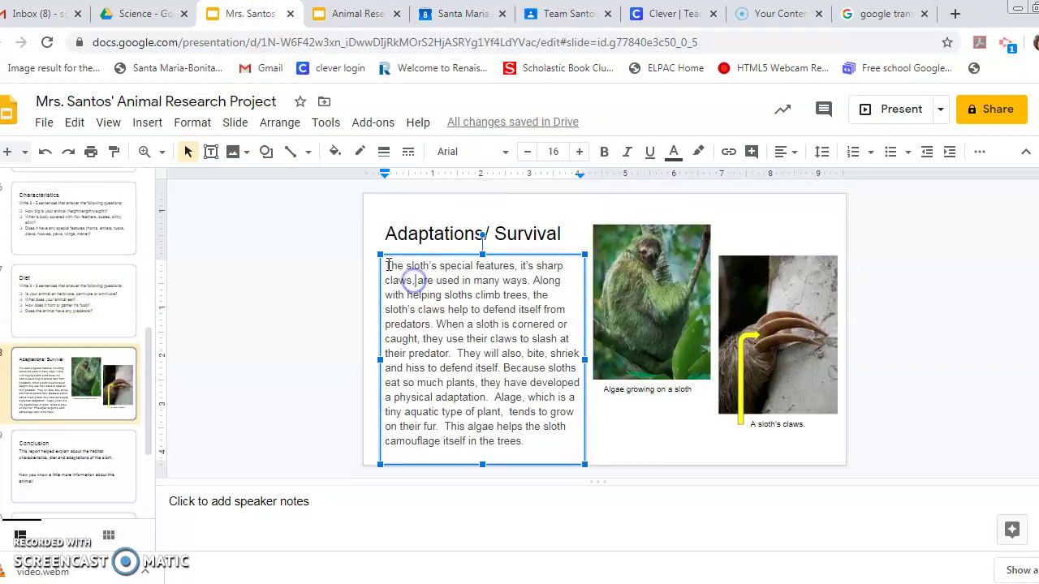
drag(385, 266, 566, 271)
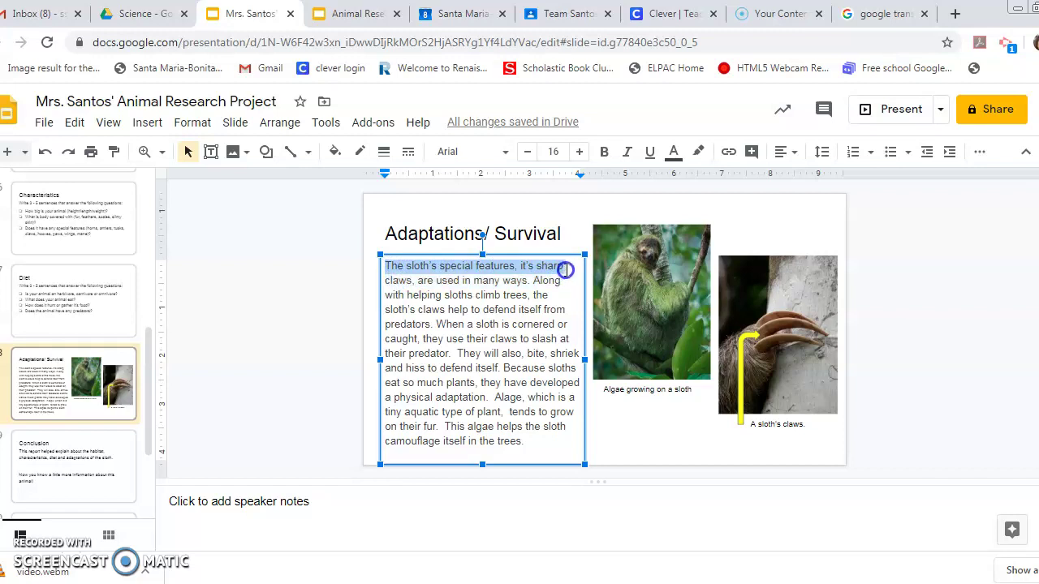
drag(565, 270, 528, 281)
click(352, 13)
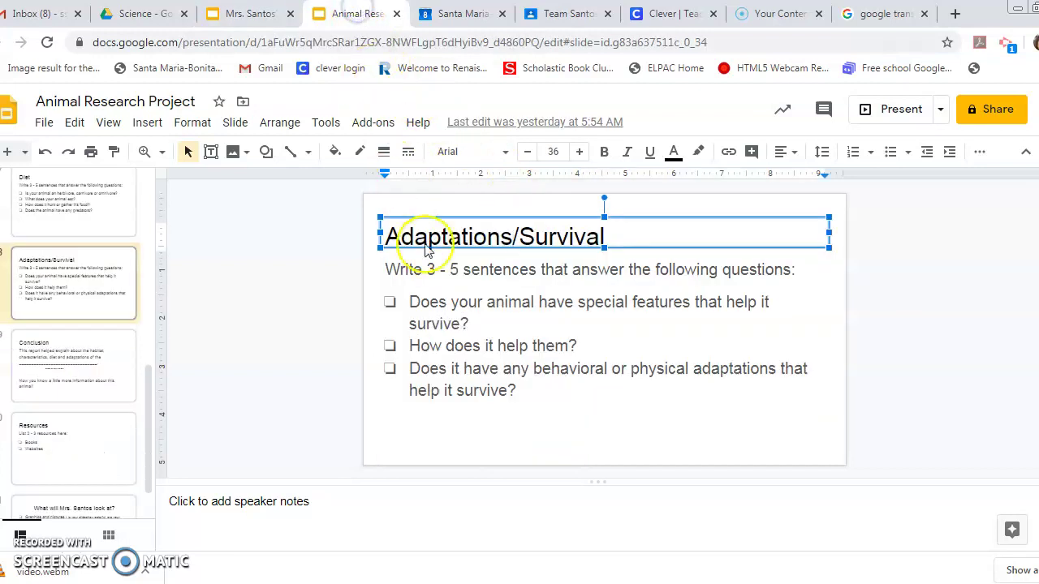
click(598, 345)
drag(603, 346, 413, 346)
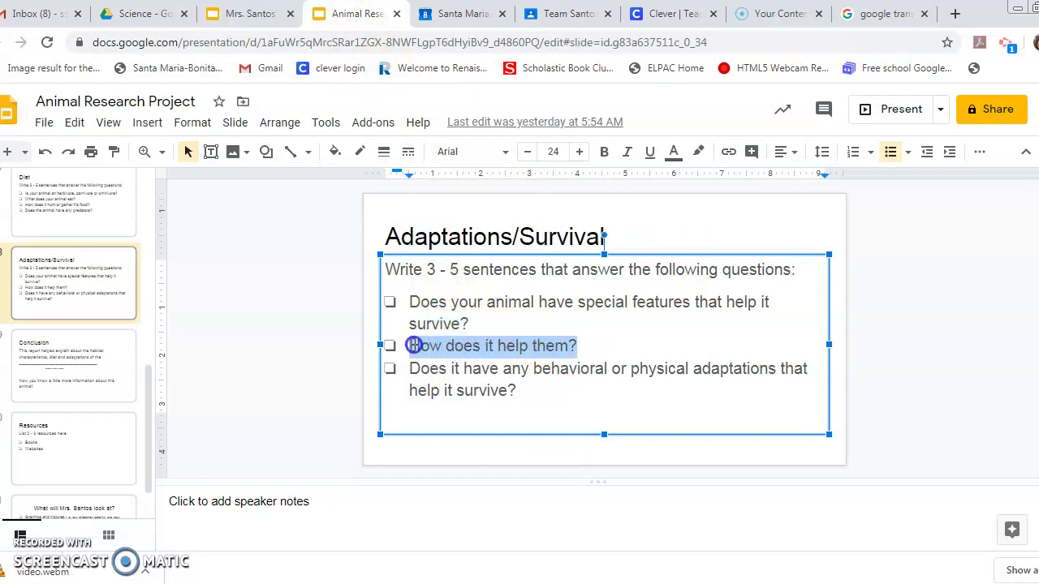
click(249, 13)
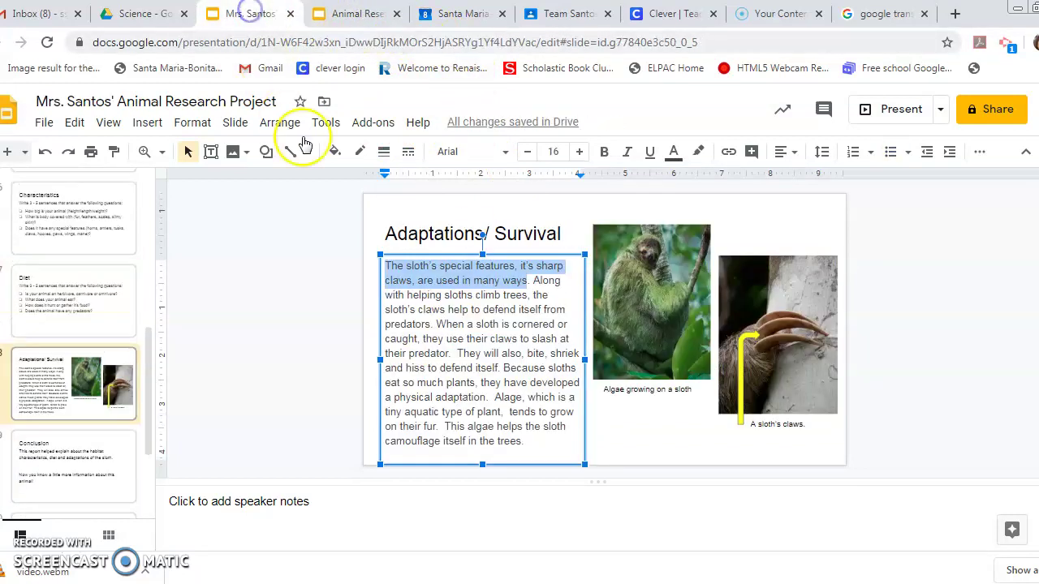
drag(529, 282, 438, 326)
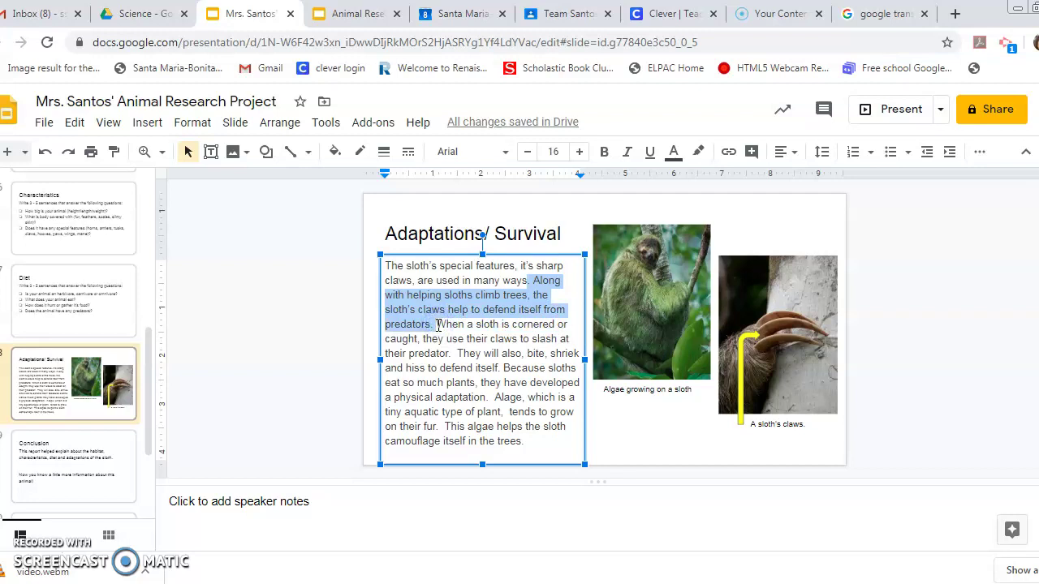
click(441, 319)
click(359, 14)
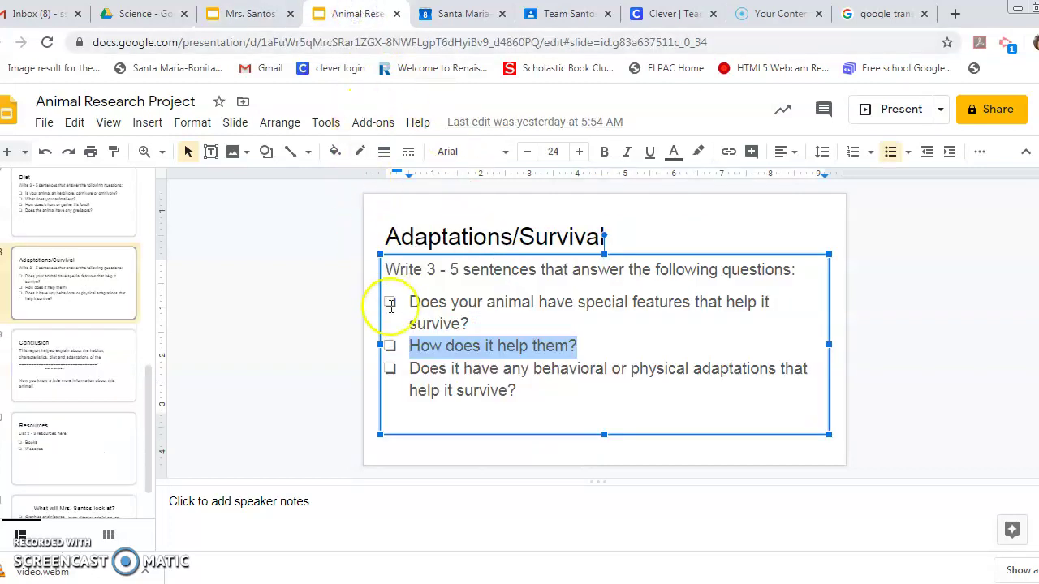
Highlight 'behavioral or physical adaptations' in the third question, then switch to the sloth example.
click(448, 372)
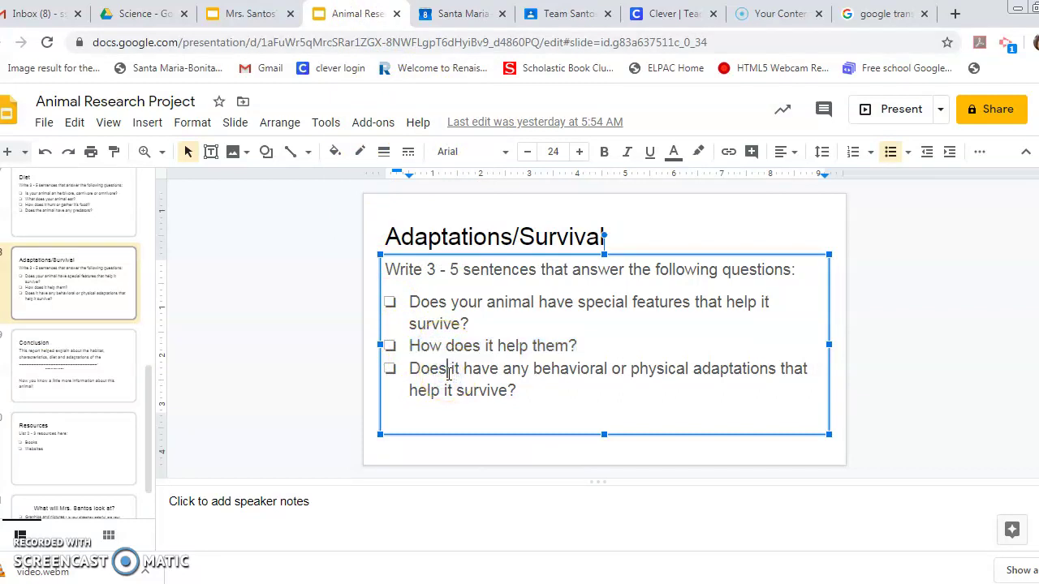
drag(533, 370, 721, 388)
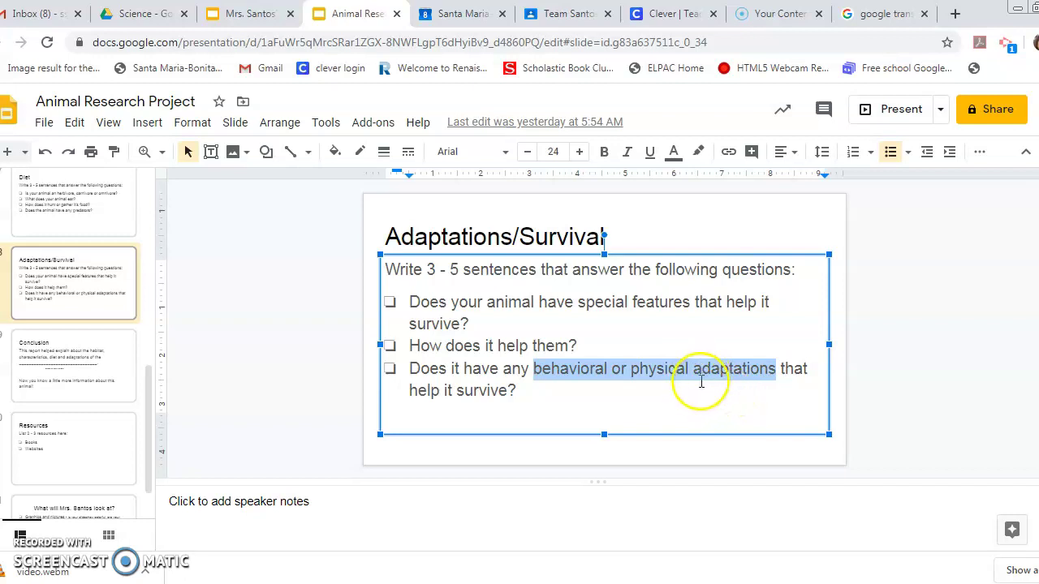
click(237, 14)
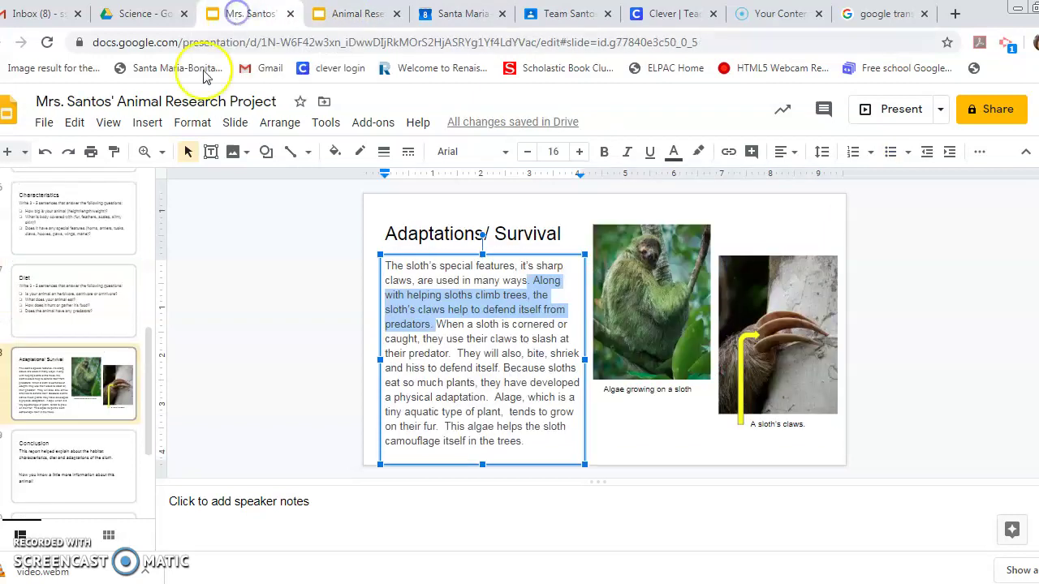
Highlight the sloth's biting-and-hissing and algae-camouflage sentences, then select the algae photo.
drag(504, 354, 488, 396)
click(510, 370)
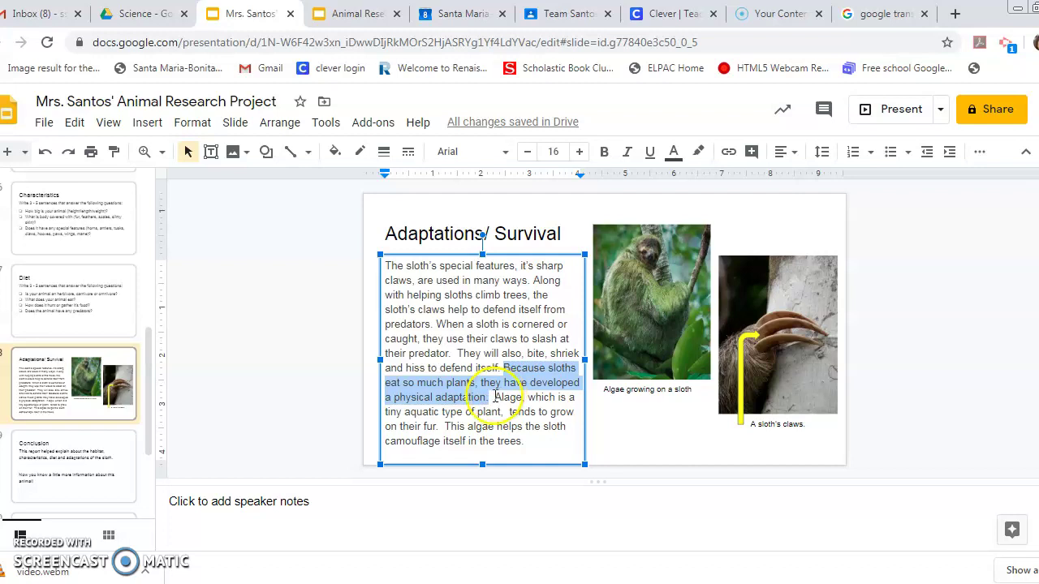
click(495, 397)
drag(494, 397, 573, 426)
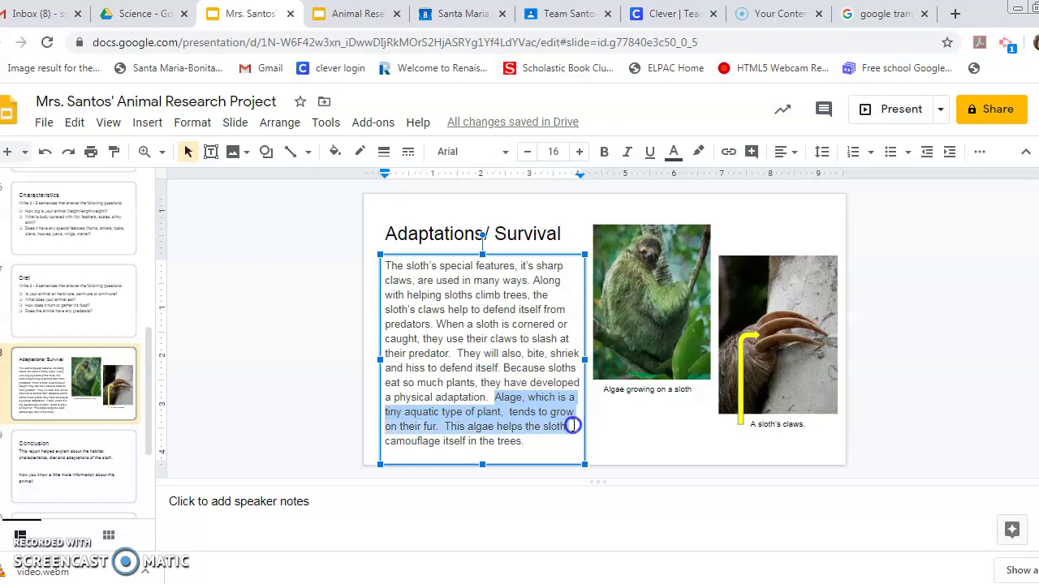
drag(567, 435, 563, 436)
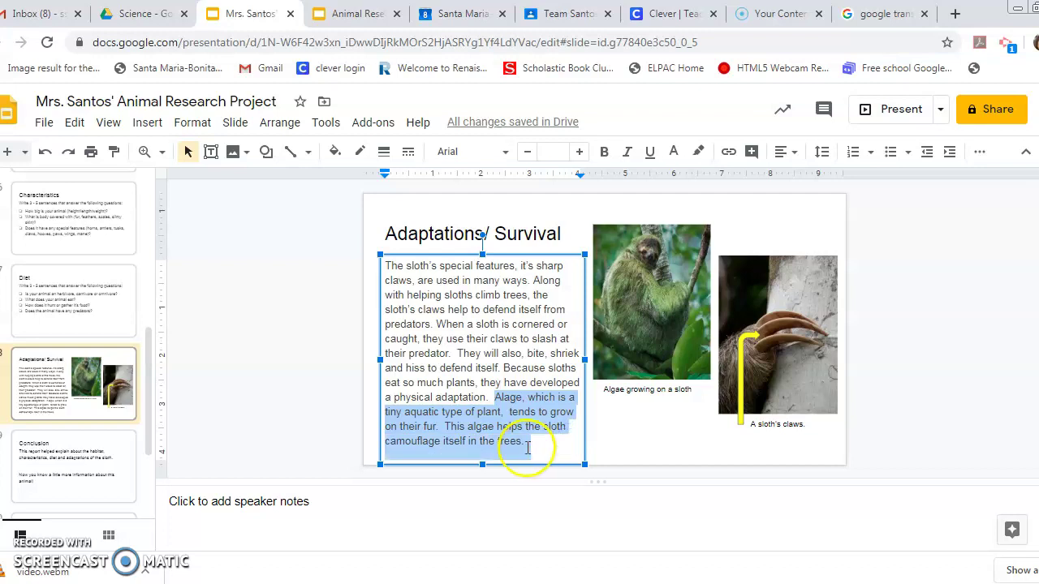
click(522, 443)
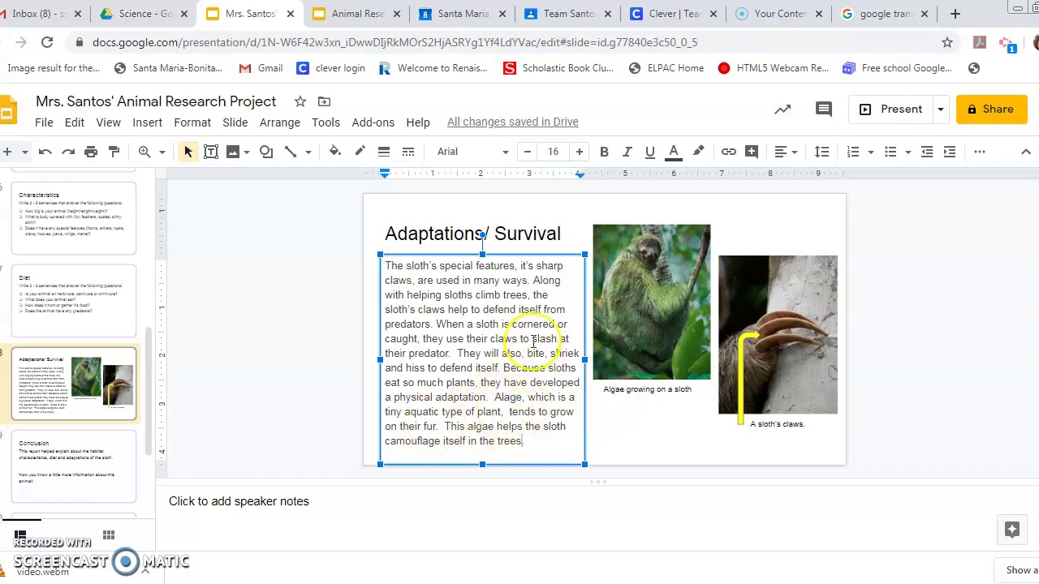
click(640, 296)
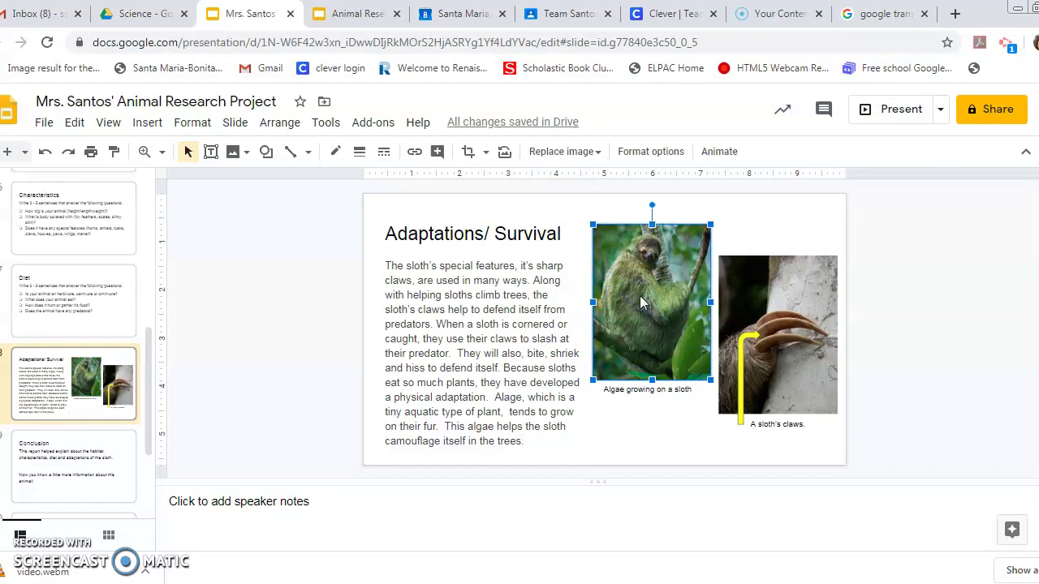
click(901, 109)
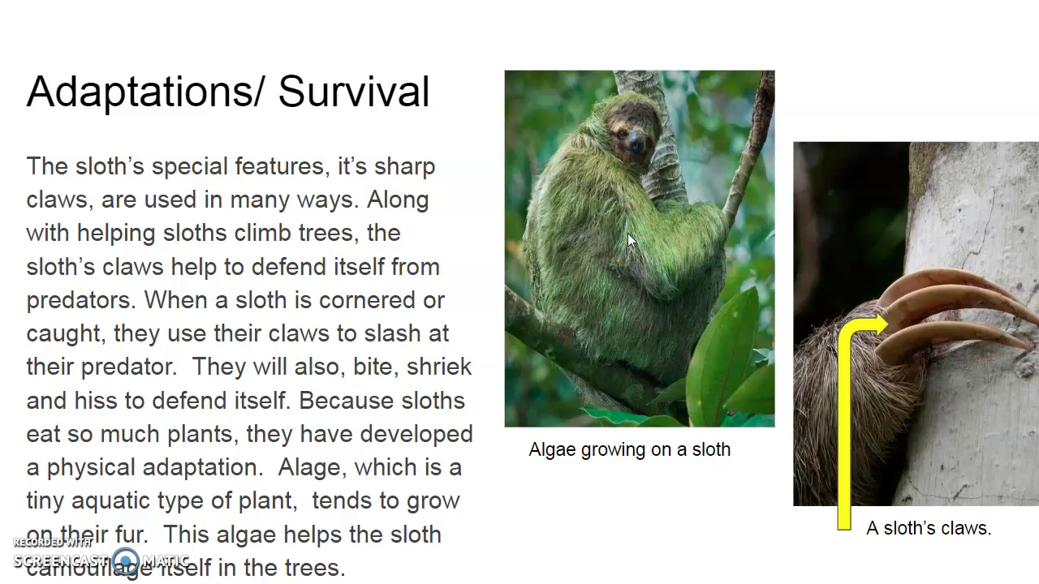
click(703, 110)
mouse_move(49, 549)
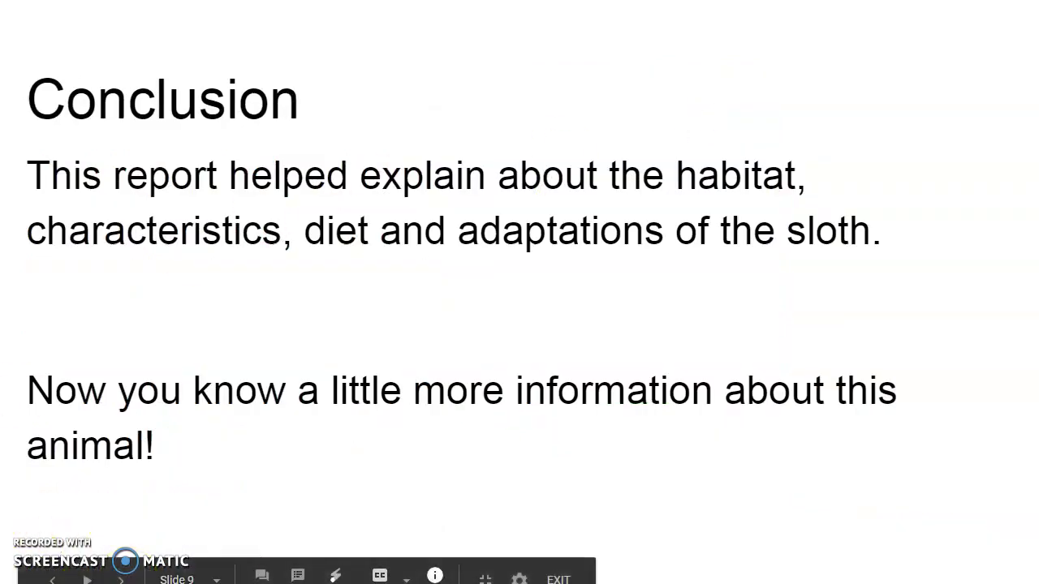
click(558, 579)
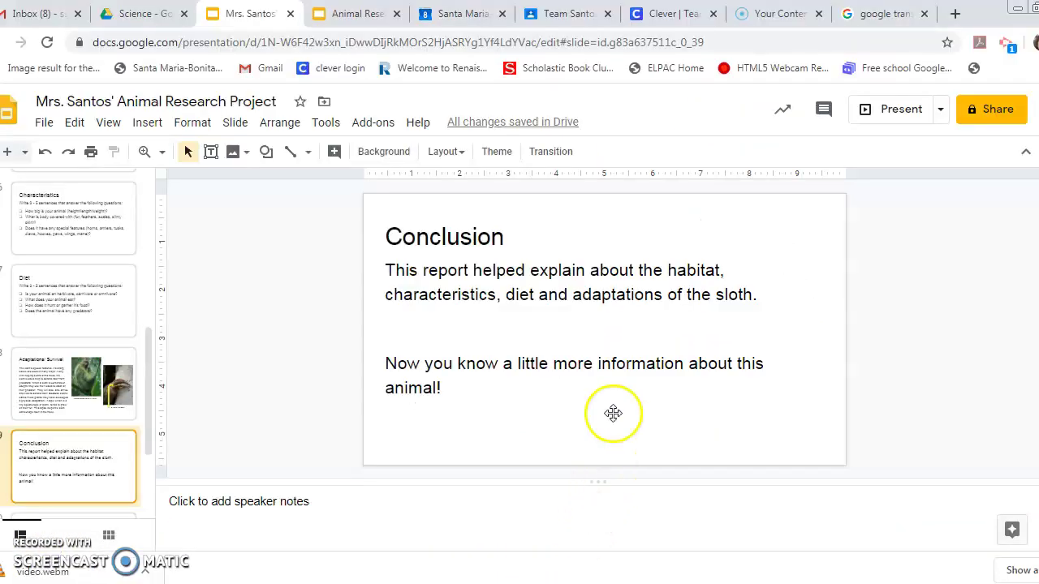
click(35, 400)
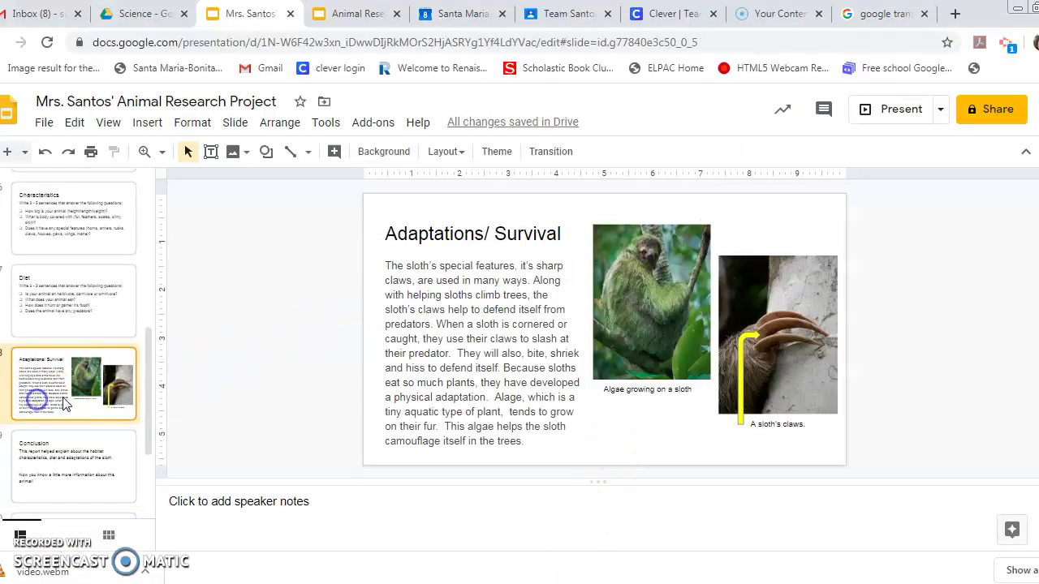
Highlight the 'Algae growing on a sloth' and 'A sloth's claws.' captions and select each photo.
click(627, 395)
drag(609, 390, 696, 389)
drag(763, 396, 786, 386)
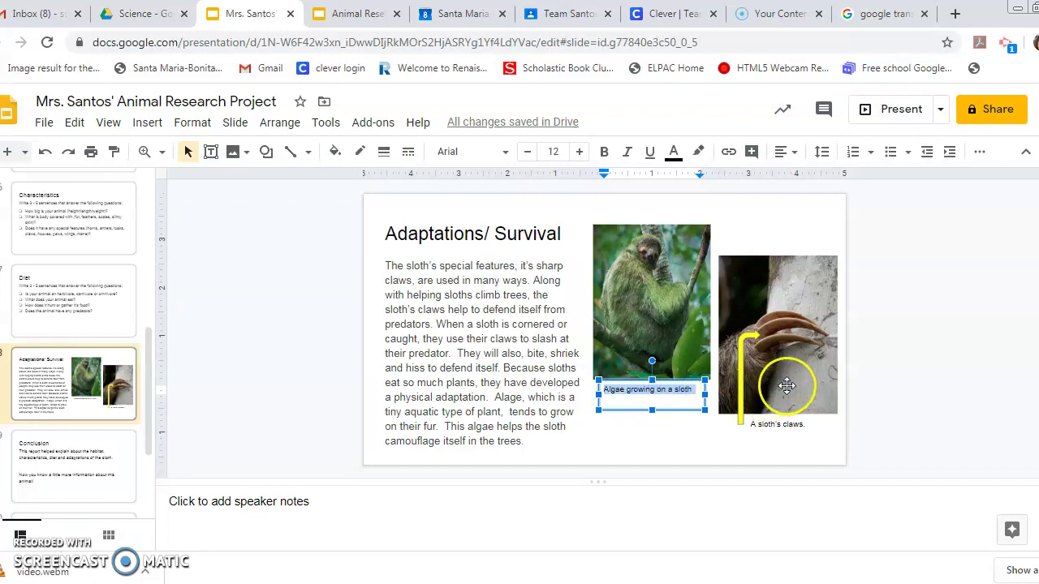
click(786, 385)
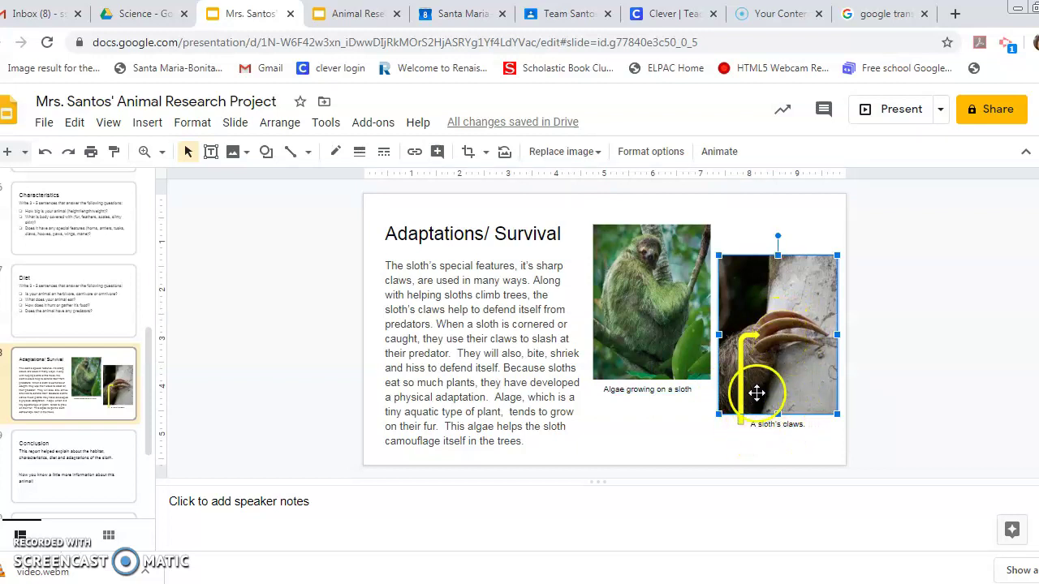
drag(750, 426, 807, 425)
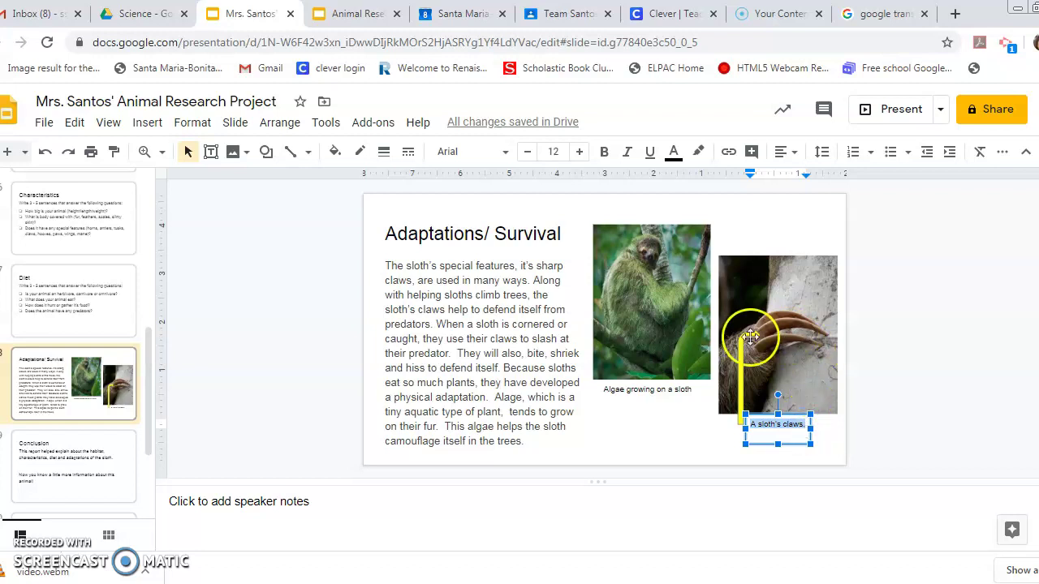
click(767, 301)
click(669, 309)
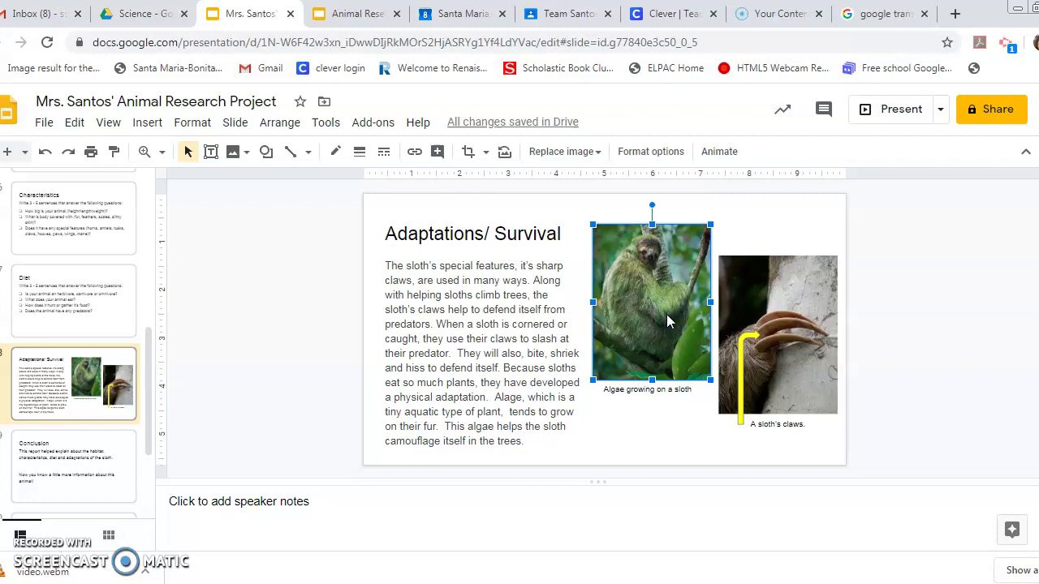
Highlight the whole sloth paragraph, then return to the blank template's third question.
click(524, 440)
drag(515, 440, 380, 248)
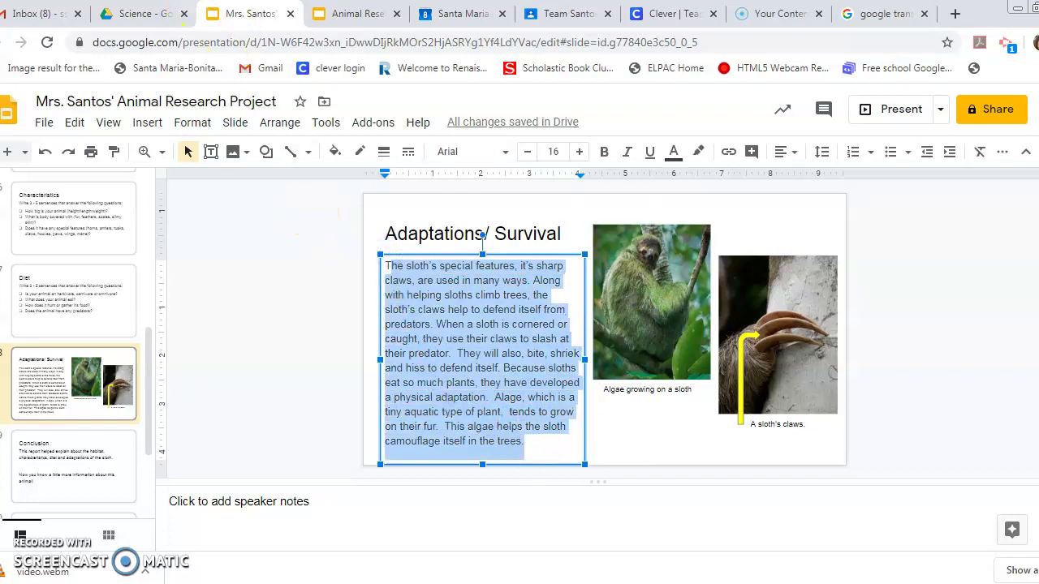
click(365, 12)
click(500, 369)
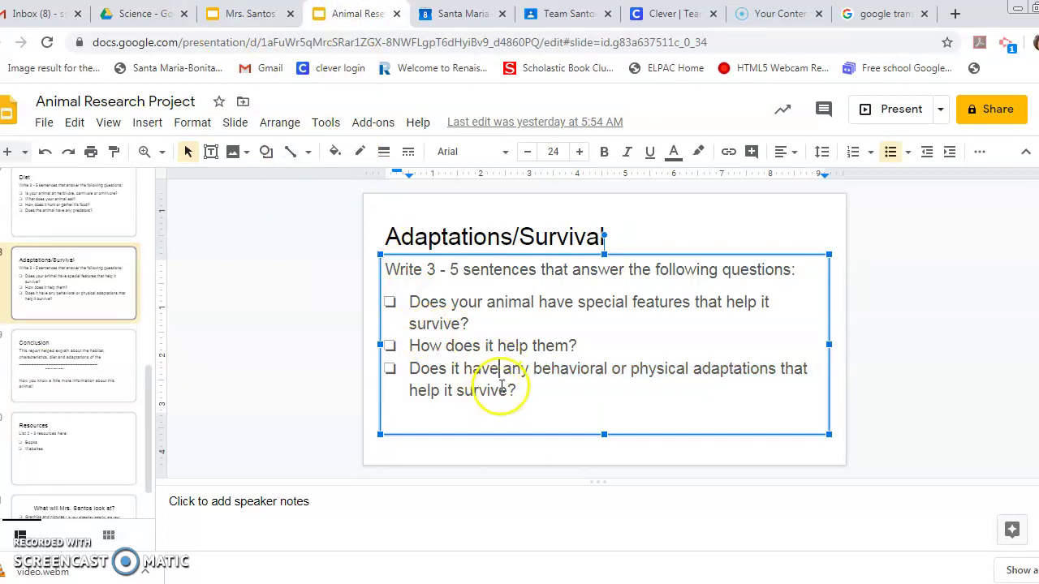
click(674, 14)
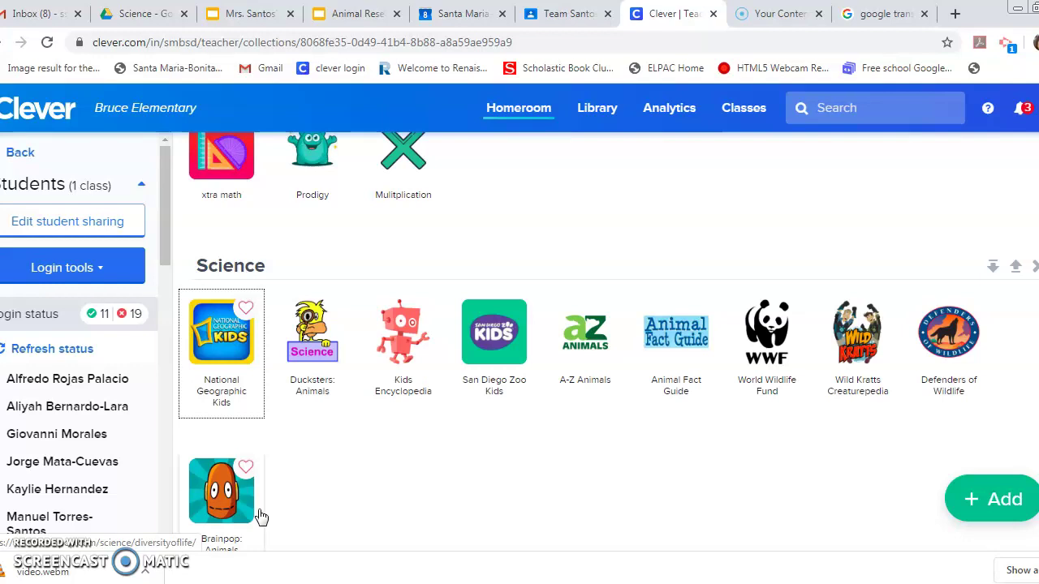
click(348, 15)
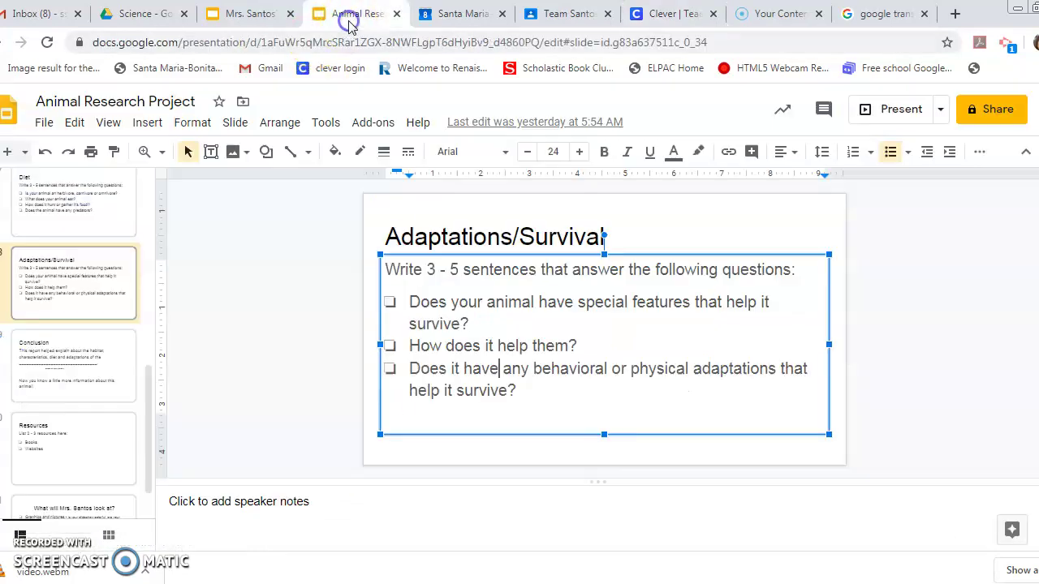
Return to the sloth example deck and clear the paragraph highlight.
click(247, 14)
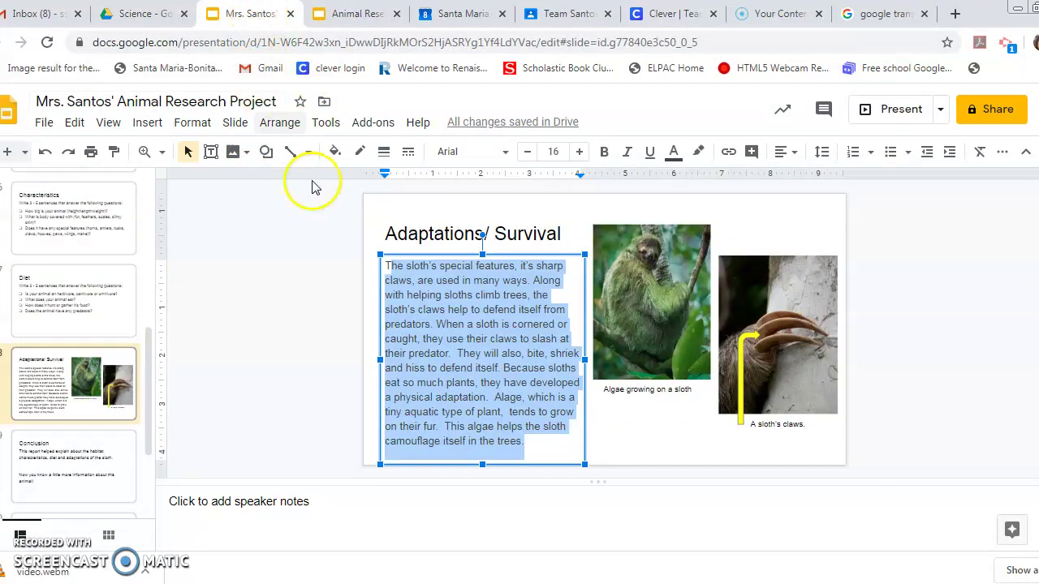
click(470, 359)
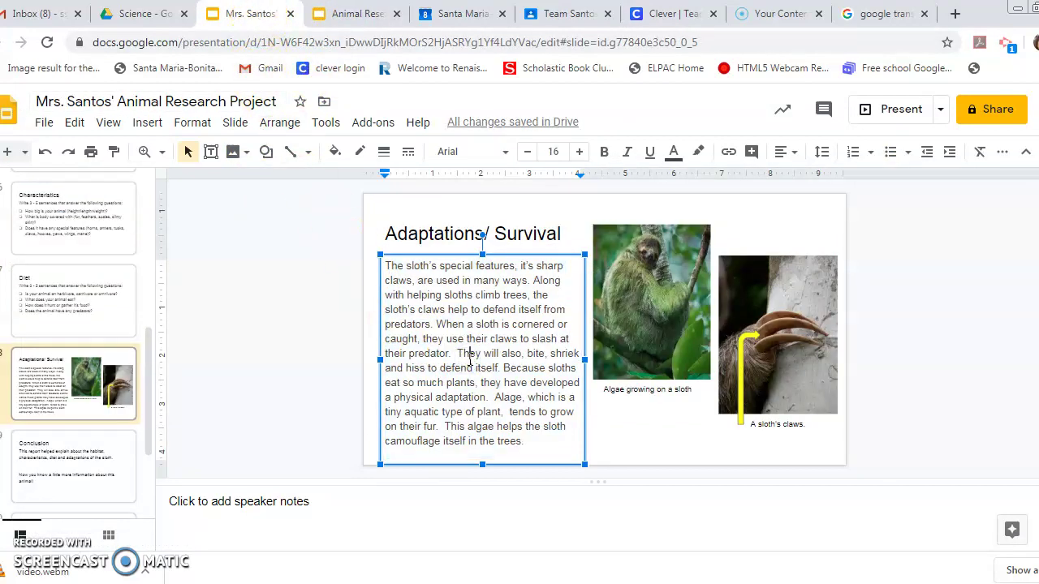